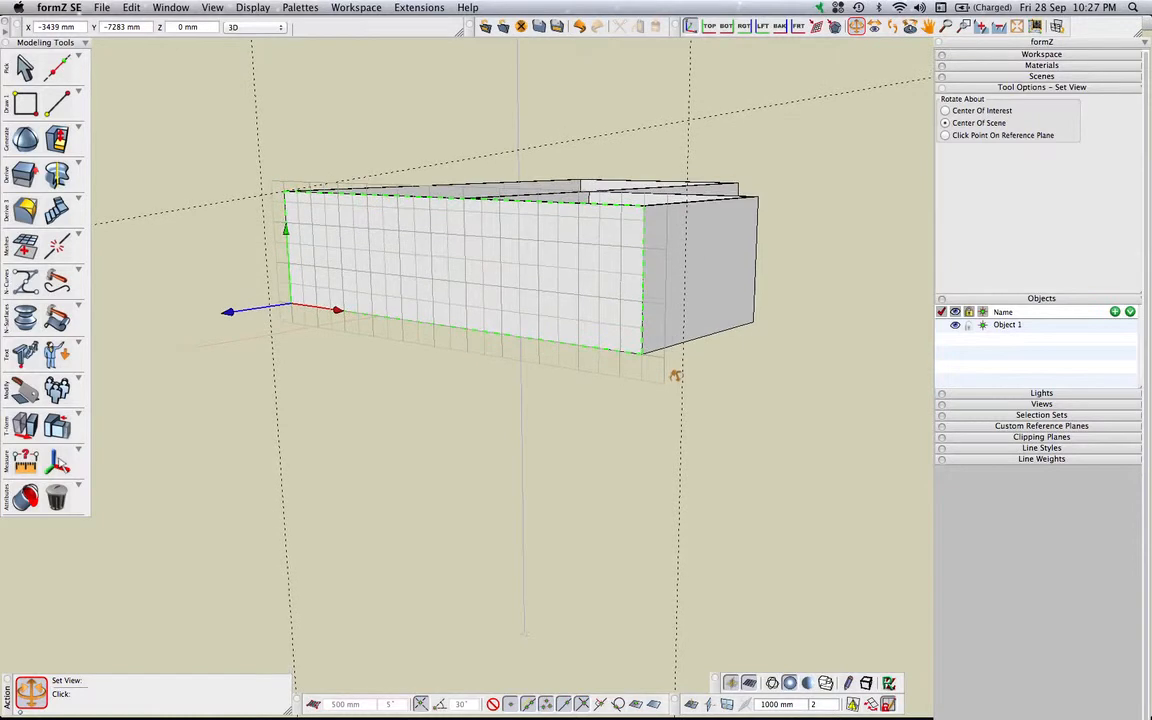
# Set the Vector Line tool to draw a closed wall outline with right justification and a 150 mm wall width
pyautogui.moveTo(559, 399); pyautogui.dragTo(558, 436, button='middle')
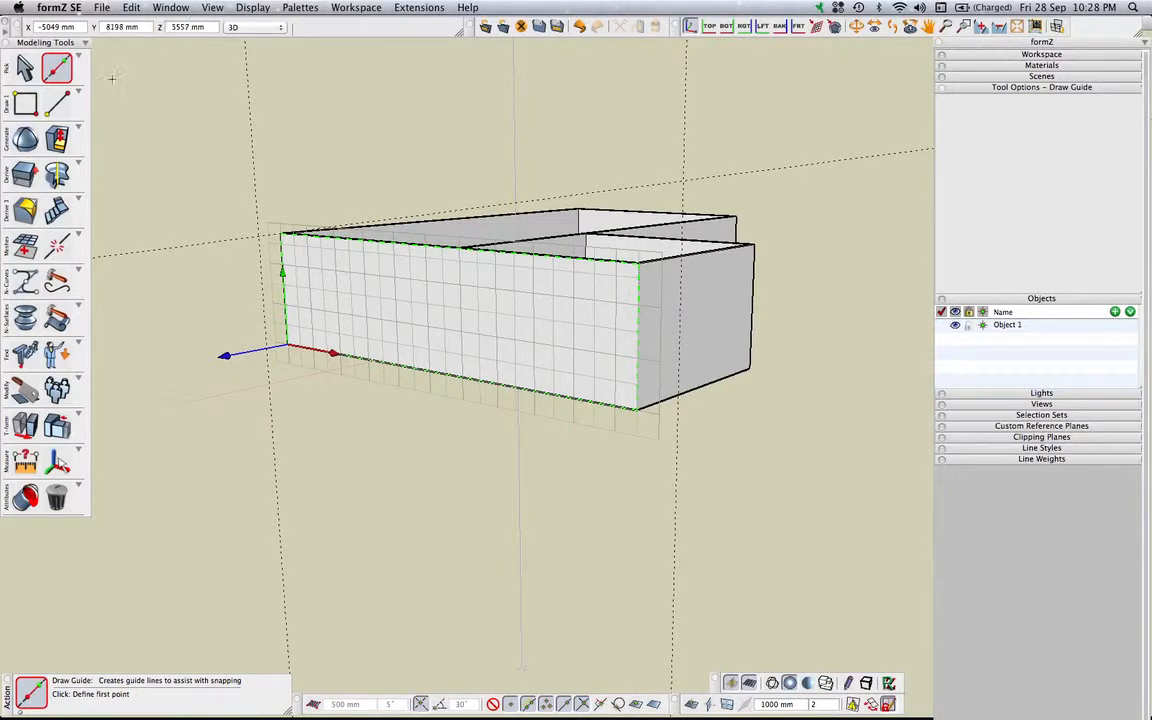
pyautogui.click(57, 104)
pyautogui.click(57, 104)
pyautogui.click(117, 124)
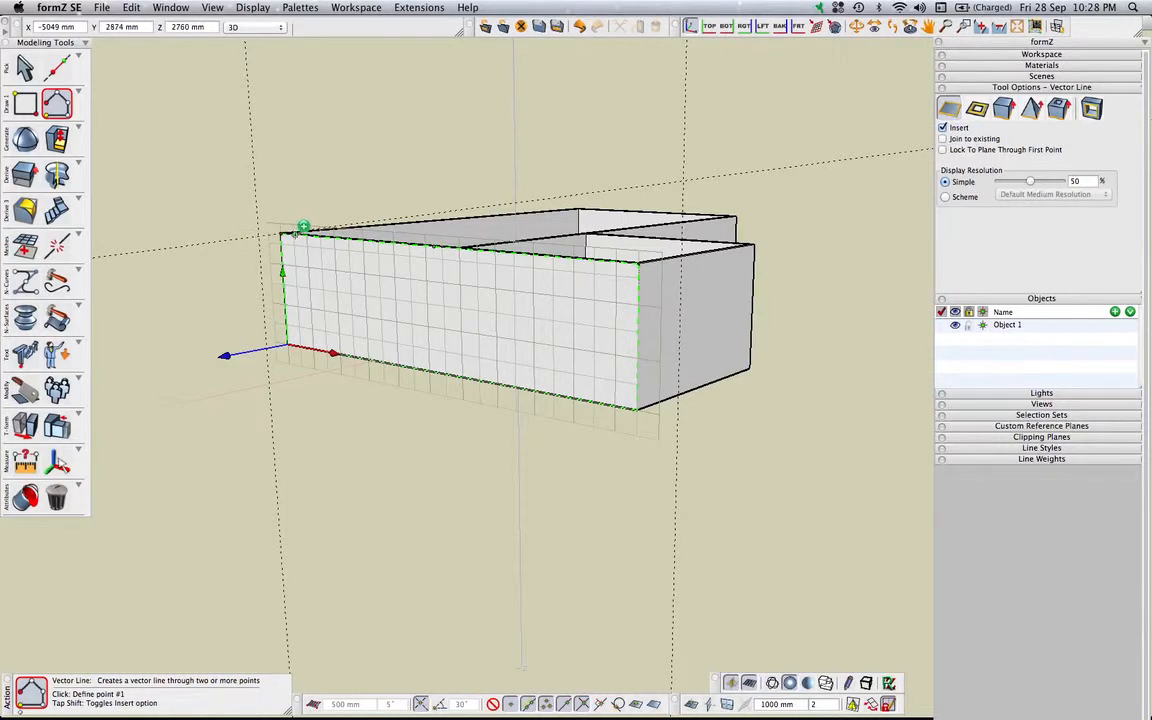
pyautogui.click(980, 112)
pyautogui.click(1008, 168)
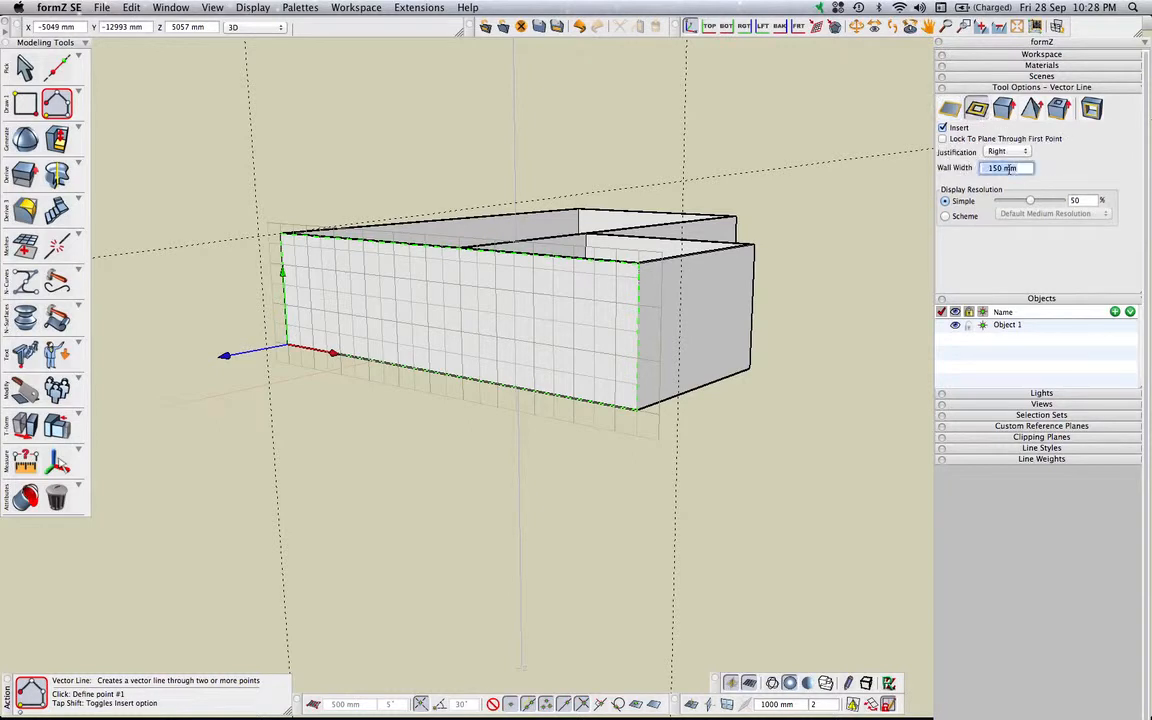
pyautogui.moveTo(1029, 168); pyautogui.dragTo(981, 195)
pyautogui.moveTo(1022, 169); pyautogui.dragTo(972, 166)
pyautogui.click(229, 240)
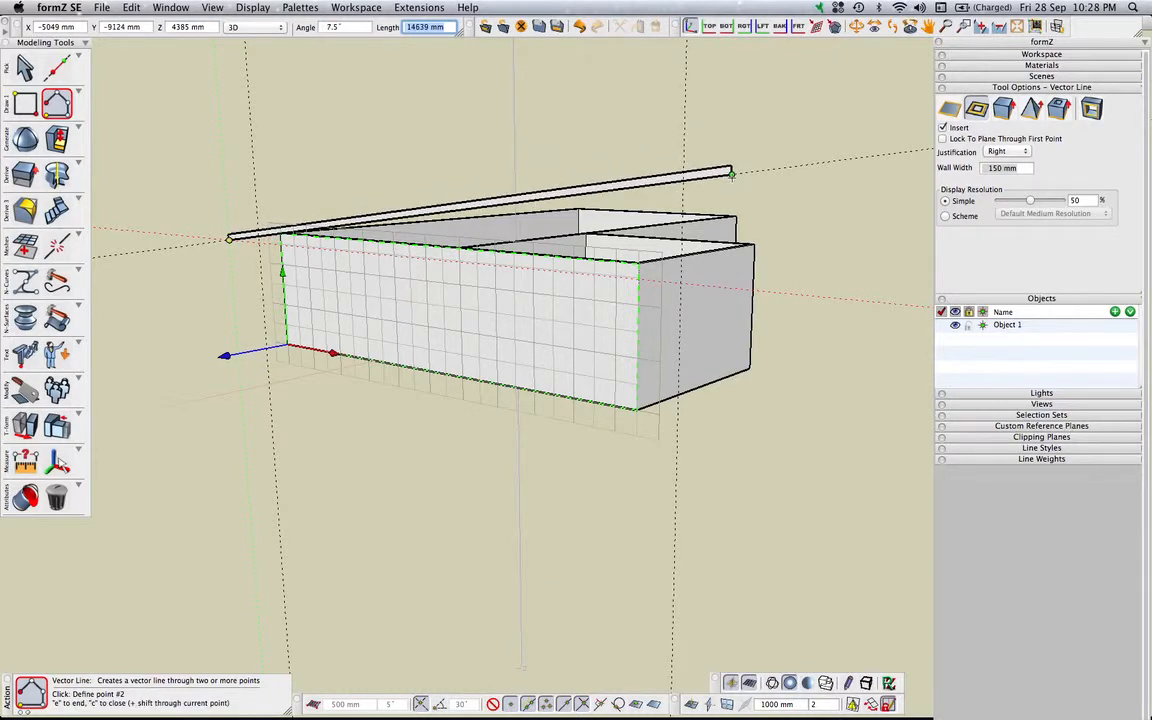
pyautogui.click(732, 173)
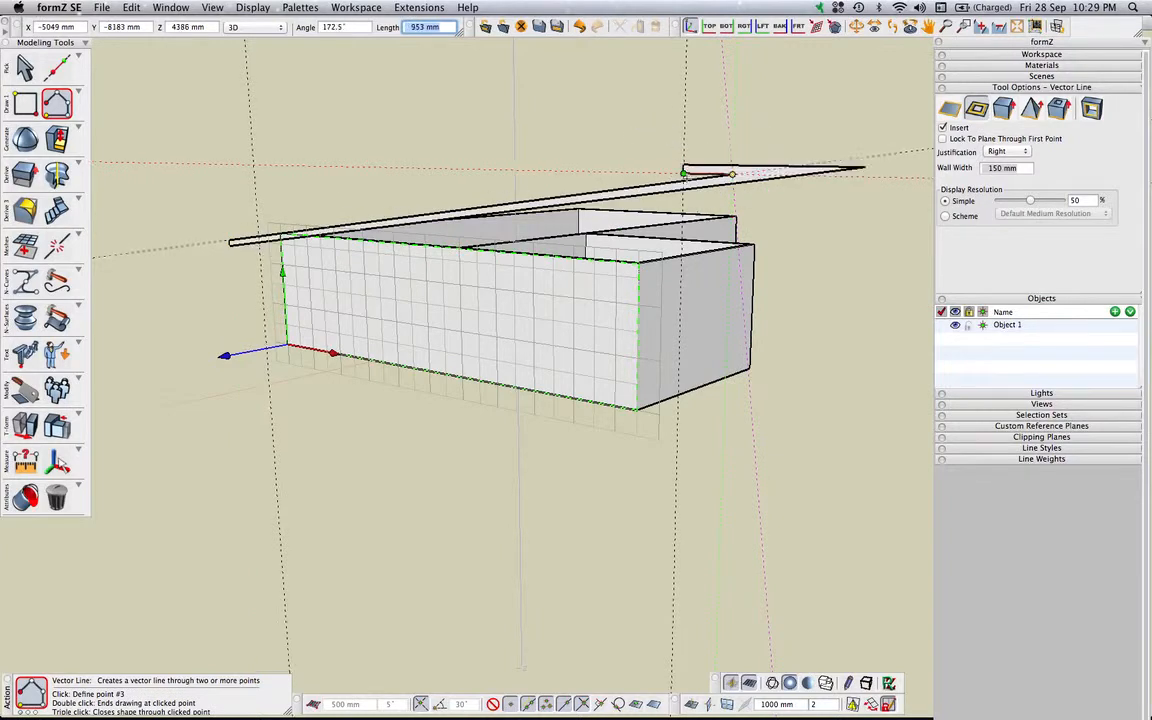
pyautogui.doubleClick(753, 251)
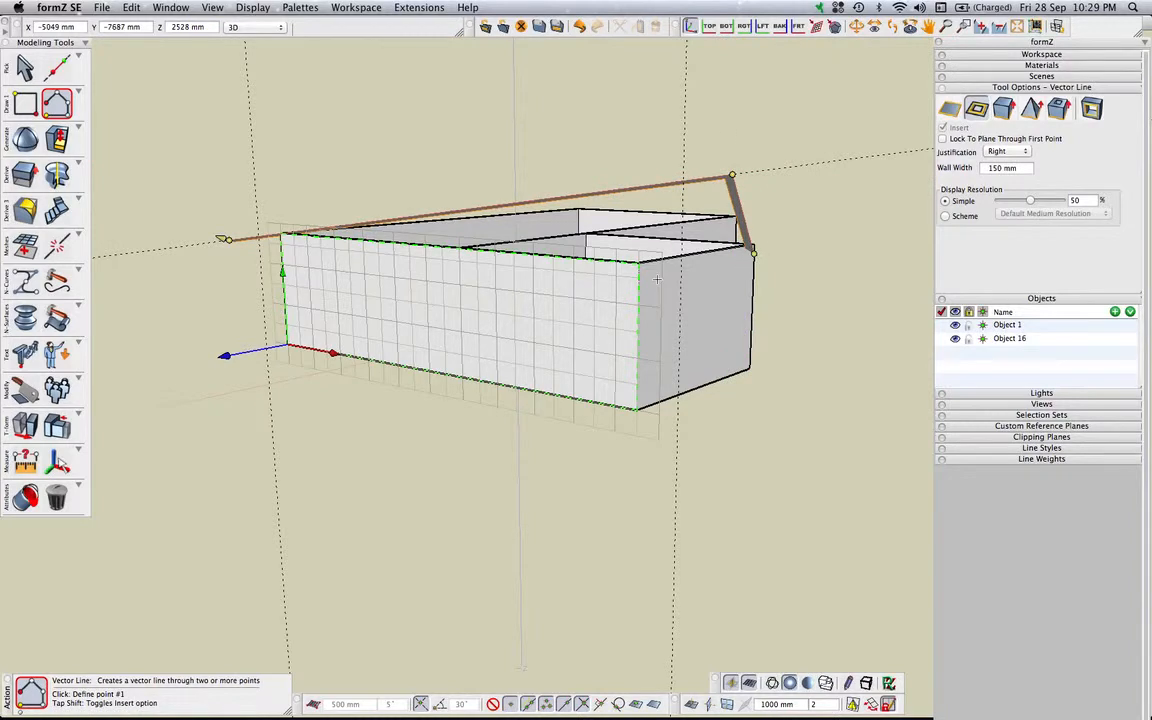
pyautogui.press('super+z')
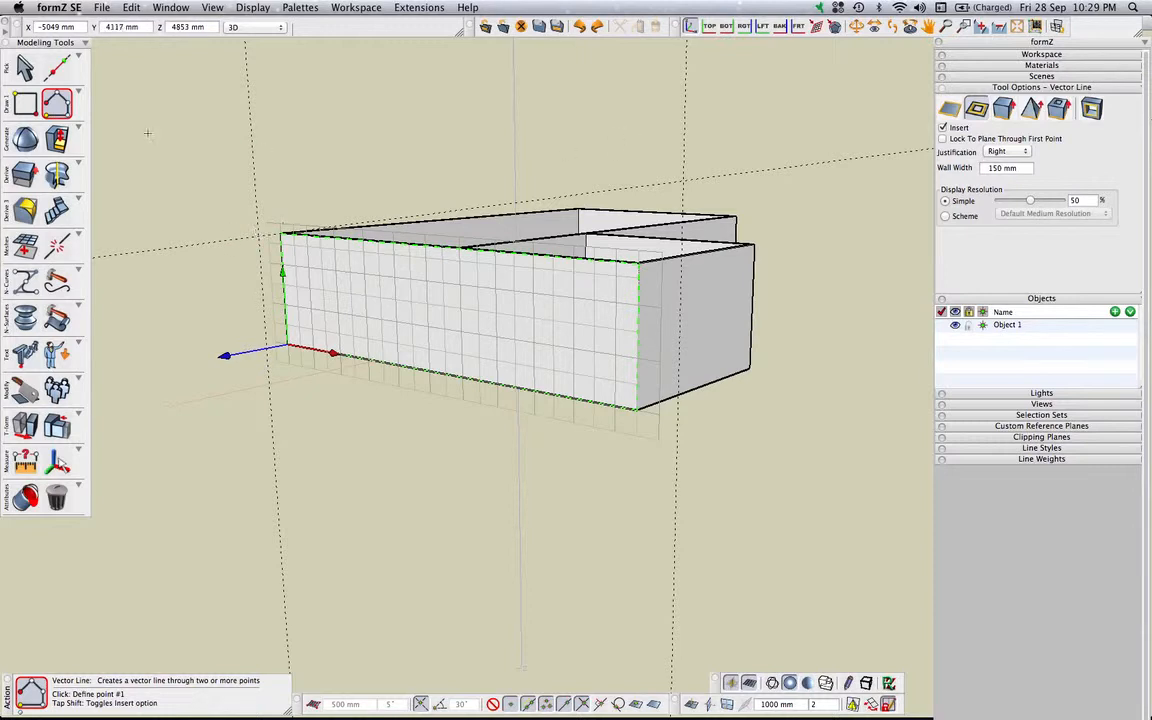
# Draw a 150 mm thick roof profile with the Line tool along the sloped guide, extending beyond both vertical guides
pyautogui.click(58, 101)
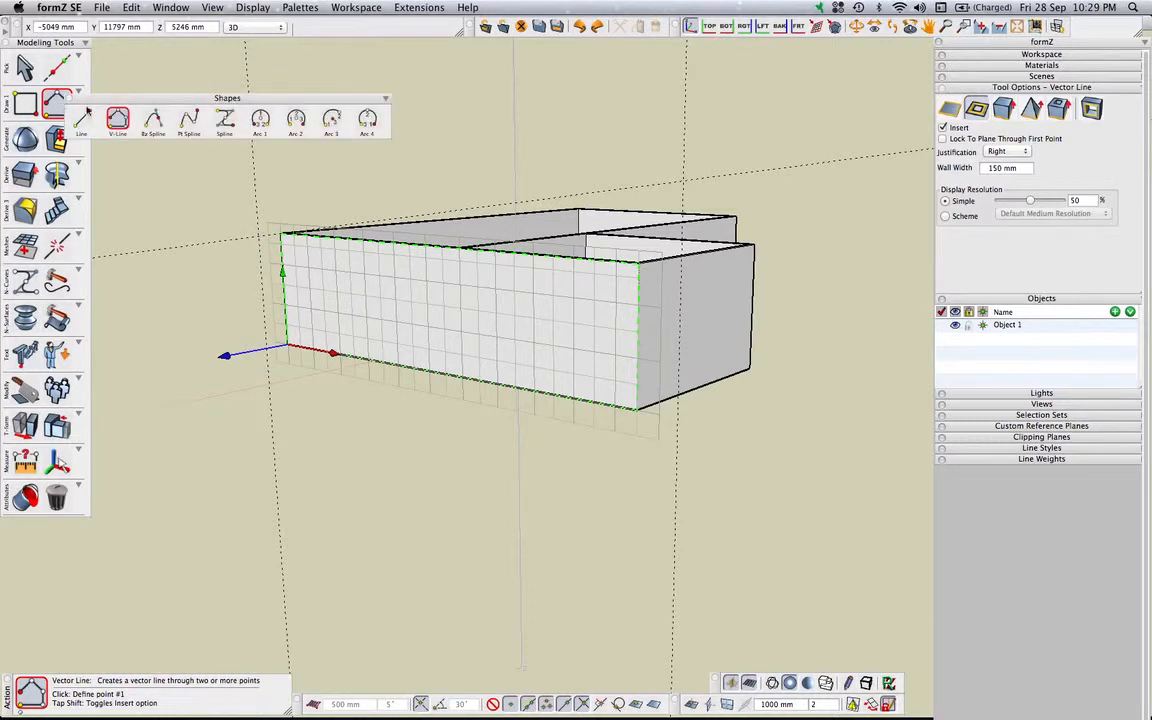
pyautogui.click(64, 110)
pyautogui.click(80, 117)
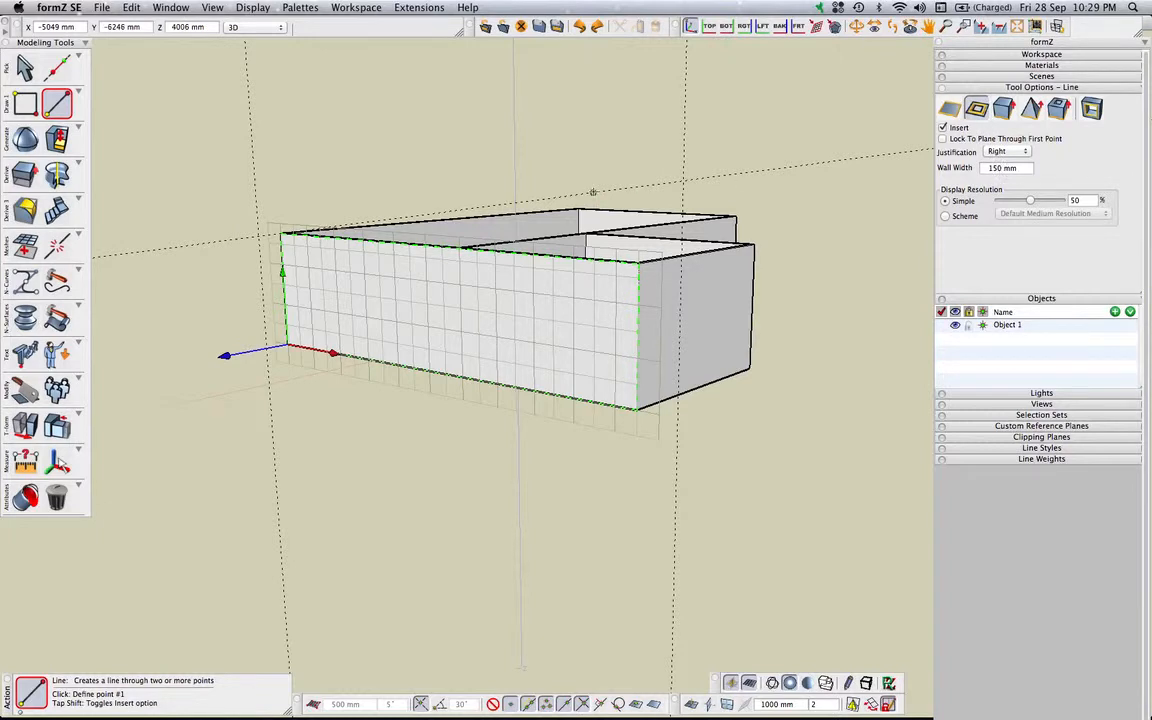
pyautogui.click(235, 240)
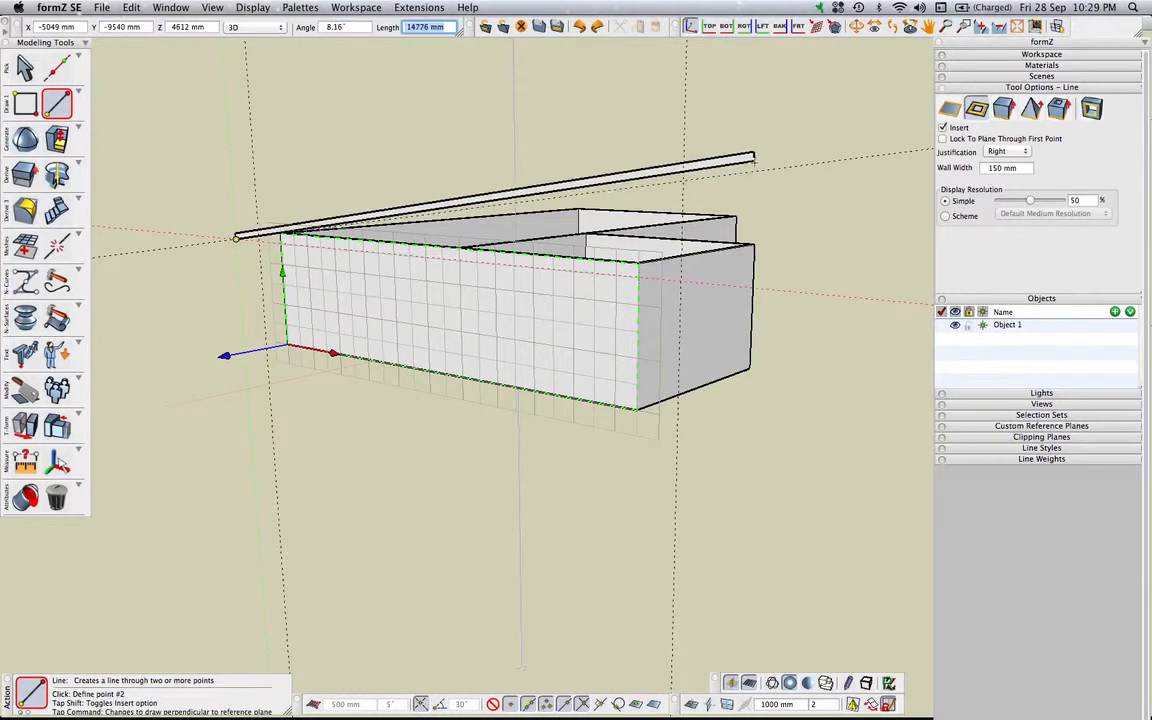
pyautogui.doubleClick(752, 171)
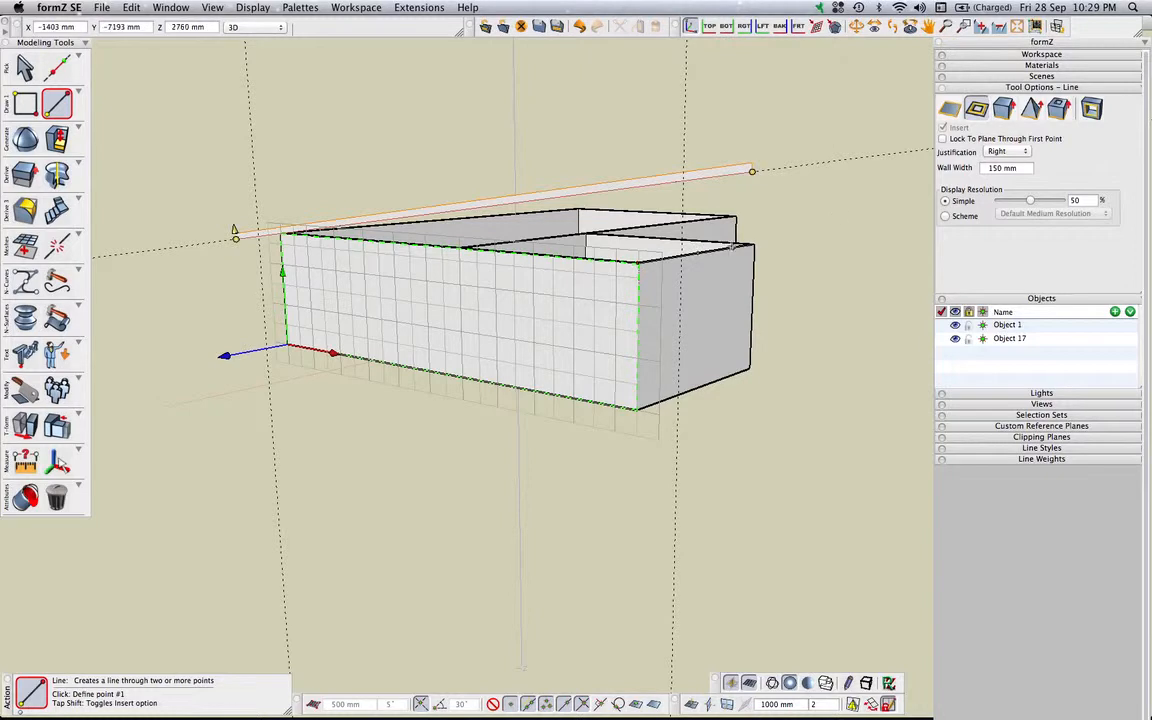
pyautogui.click(25, 67)
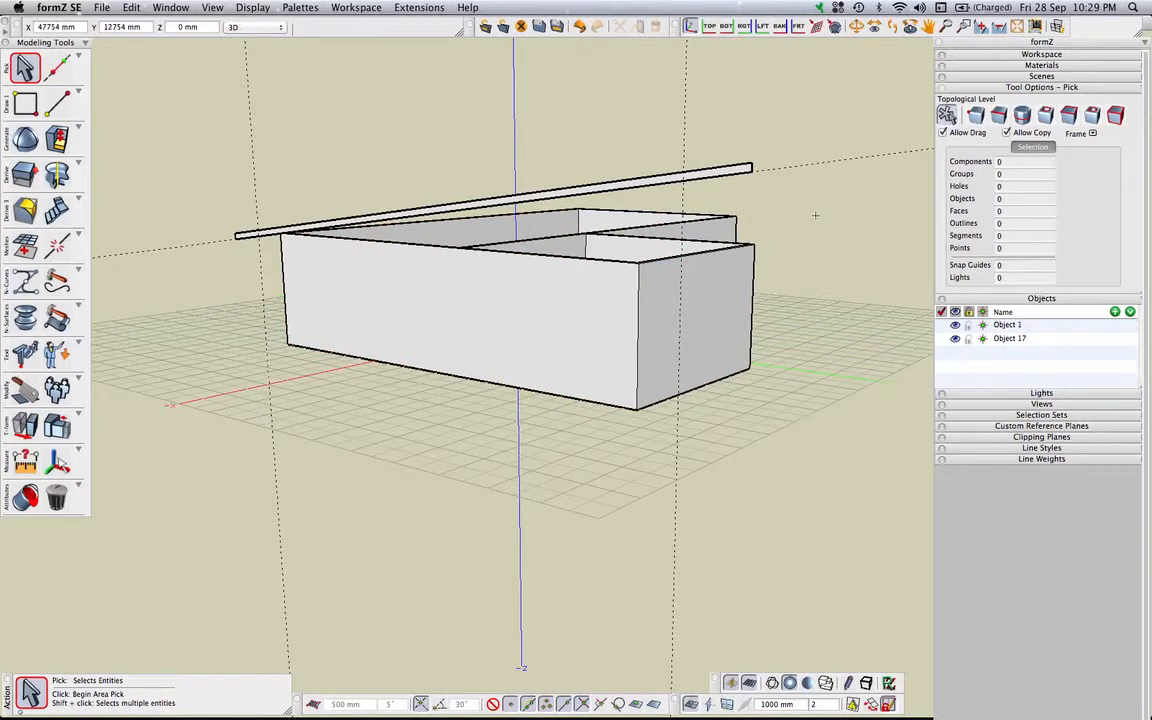
# Reshape the roof profile's face by -12000 mm so the slab spans the building to its far wall
pyautogui.moveTo(773, 242)
pyautogui.mouseDown(button='middle')
pyautogui.moveTo(856, 226)
pyautogui.moveTo(781, 244)
pyautogui.mouseUp(button='middle')
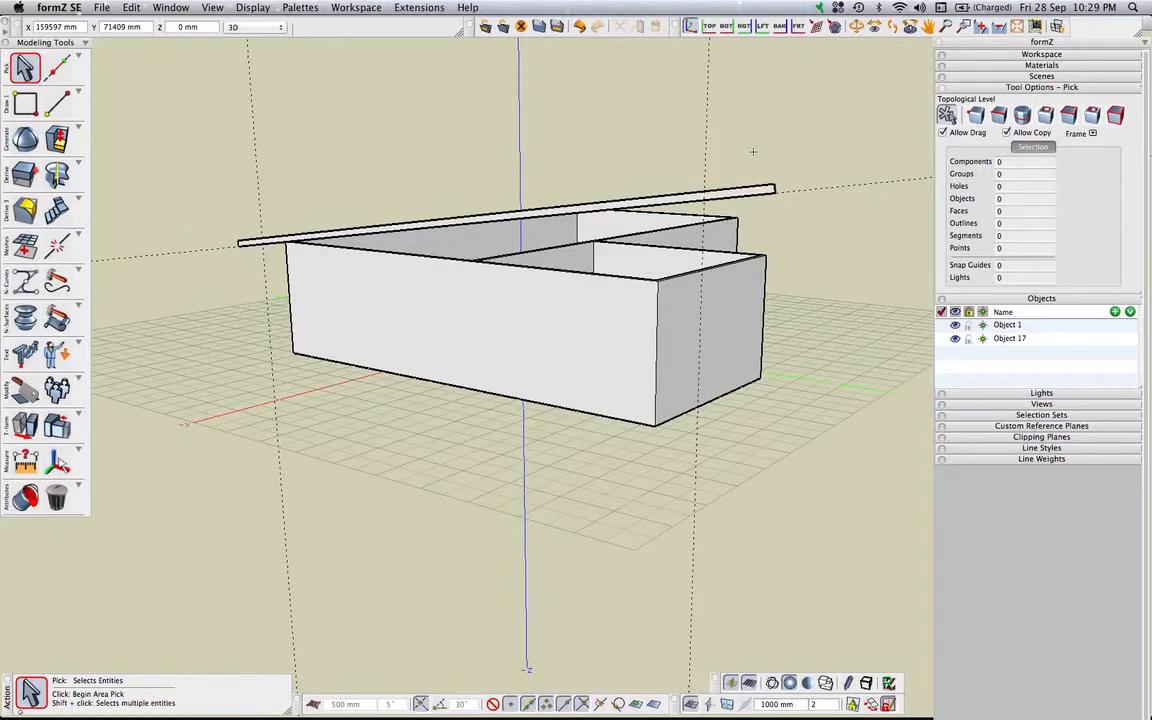
pyautogui.moveTo(797, 211); pyautogui.dragTo(706, 212, button='middle')
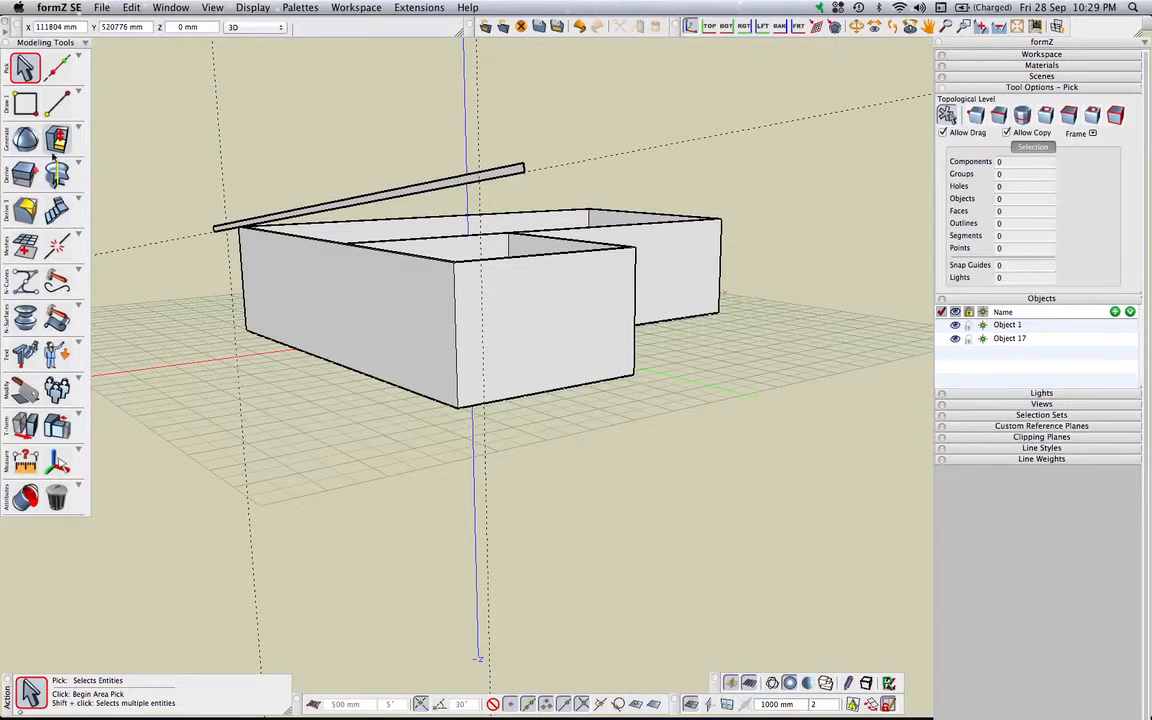
pyautogui.moveTo(61, 141)
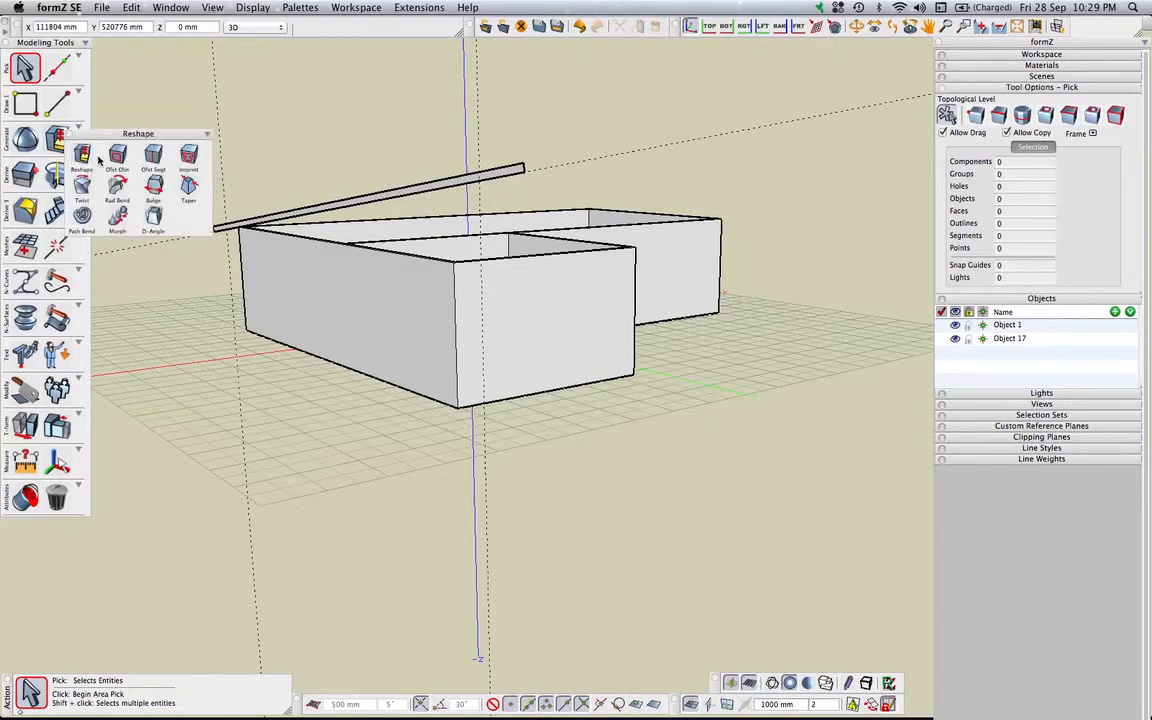
pyautogui.click(82, 153)
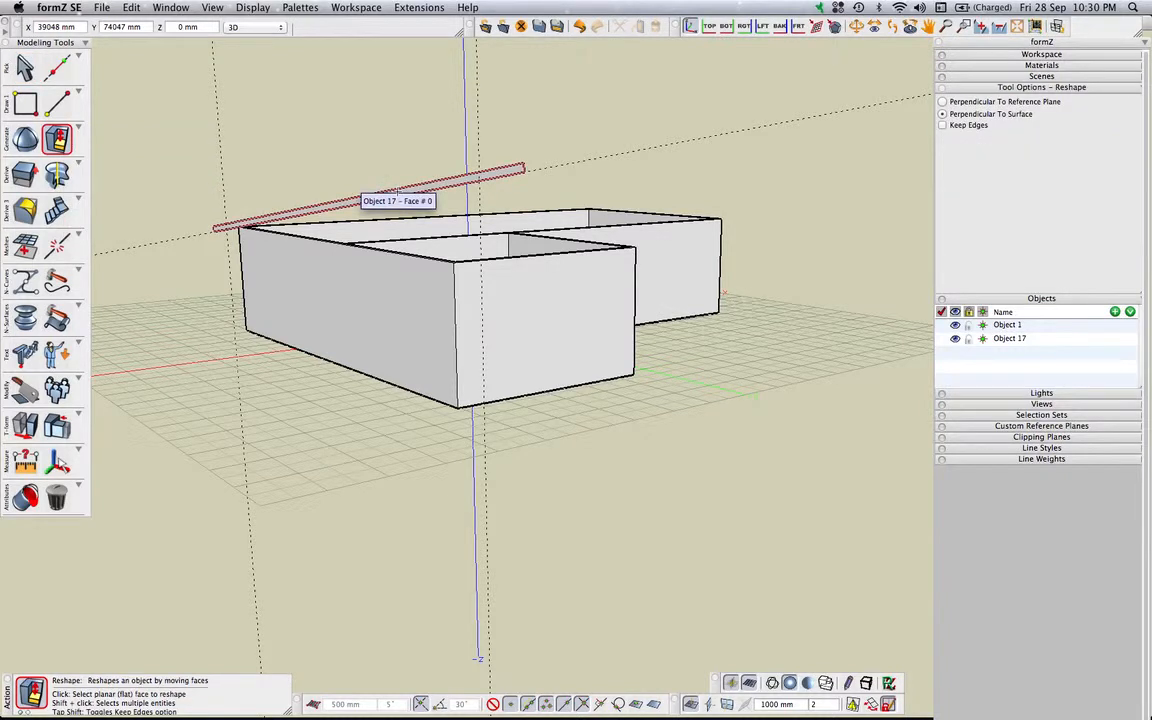
pyautogui.click(395, 192)
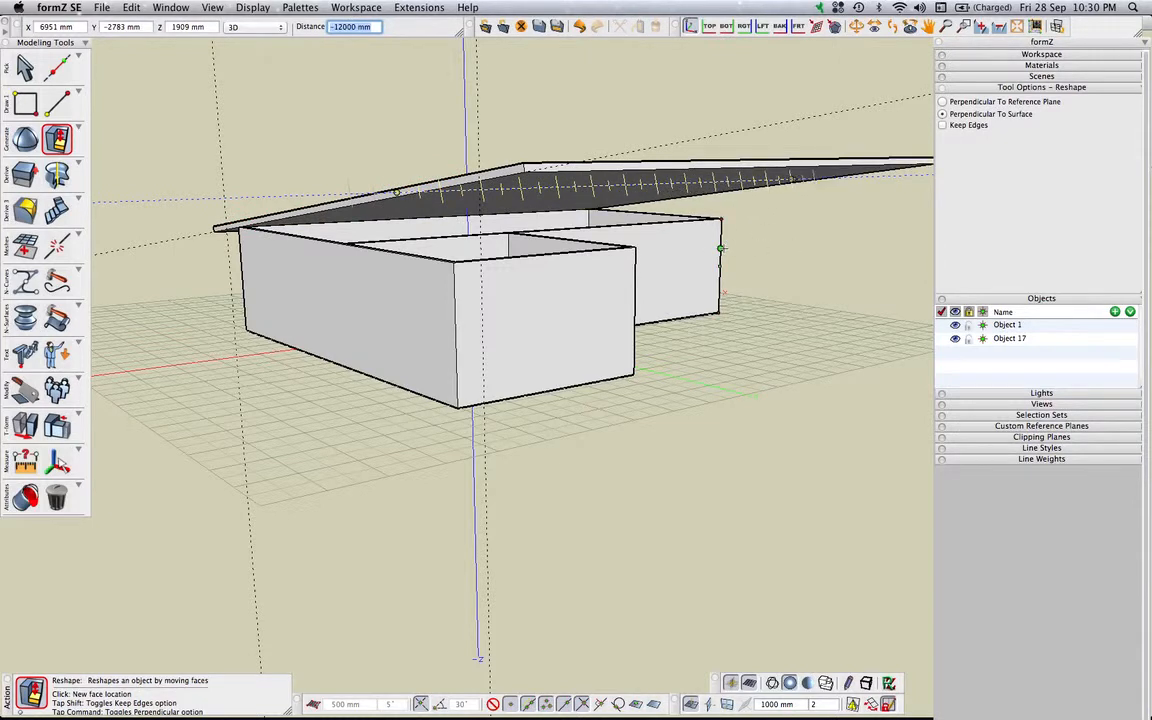
pyautogui.press('Return')
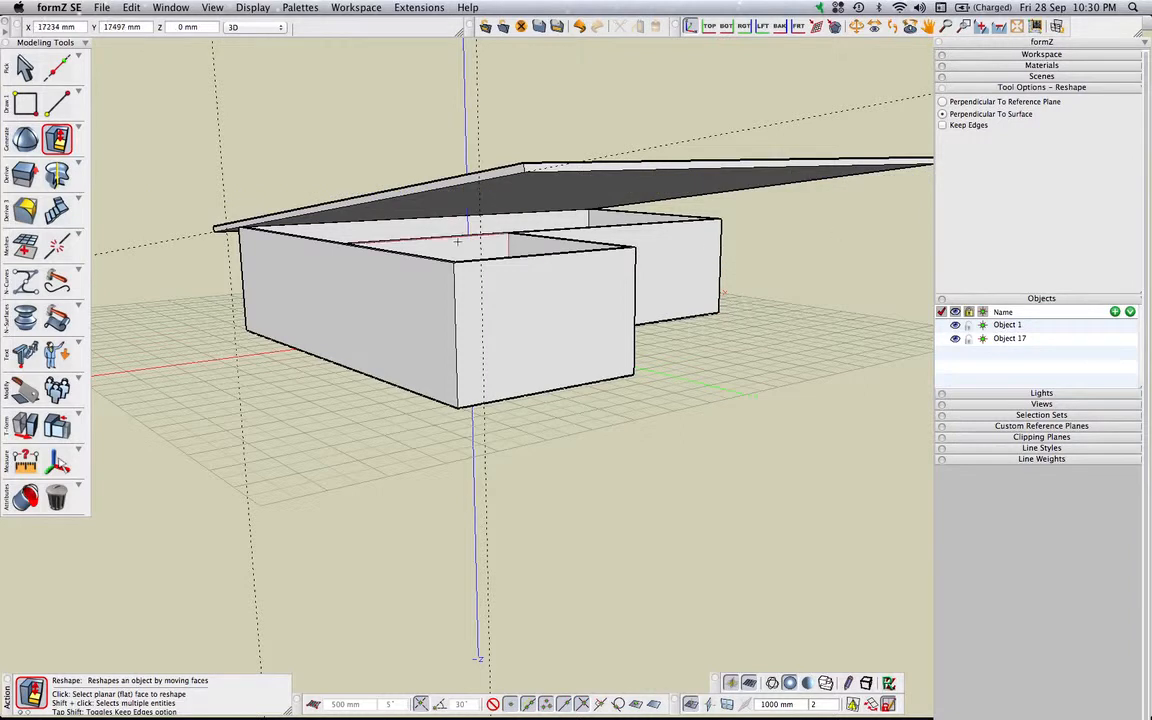
# Extend the near end face of the roof slab outward by 450 mm with Reshape
pyautogui.click(363, 201)
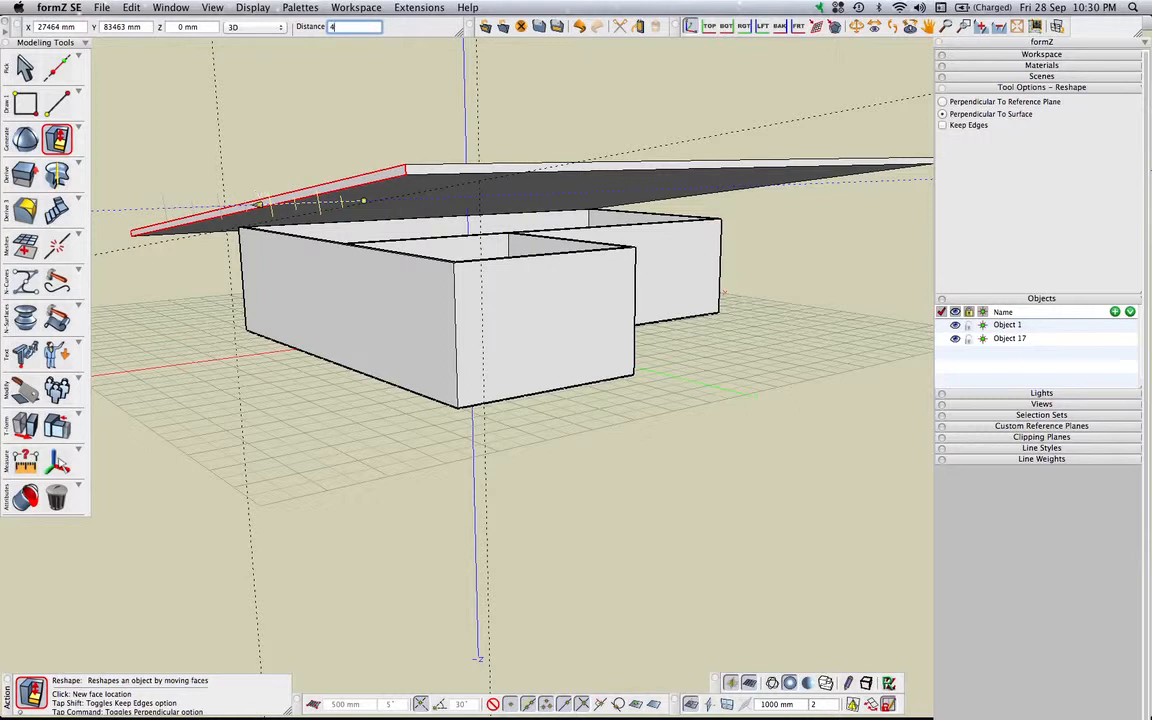
pyautogui.write('450')
pyautogui.press('Return')
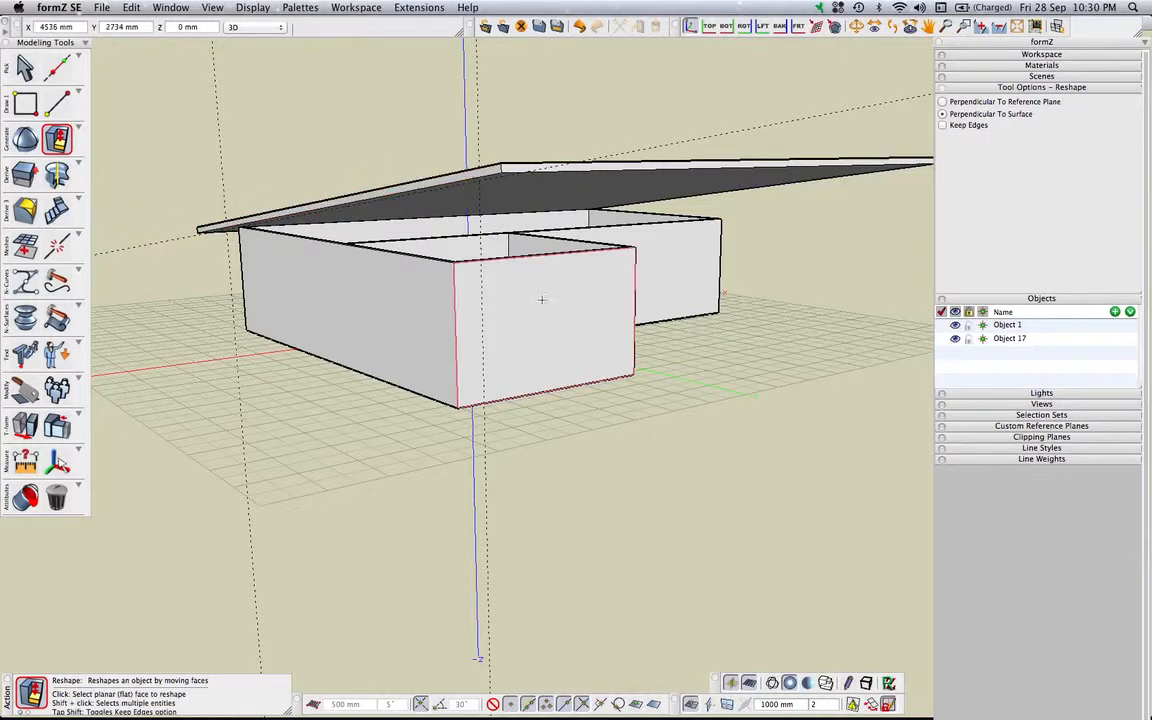
# Extend the opposite end face of the roof slab outward by 450 mm as well
pyautogui.moveTo(624, 369); pyautogui.dragTo(195, 381, button='middle')
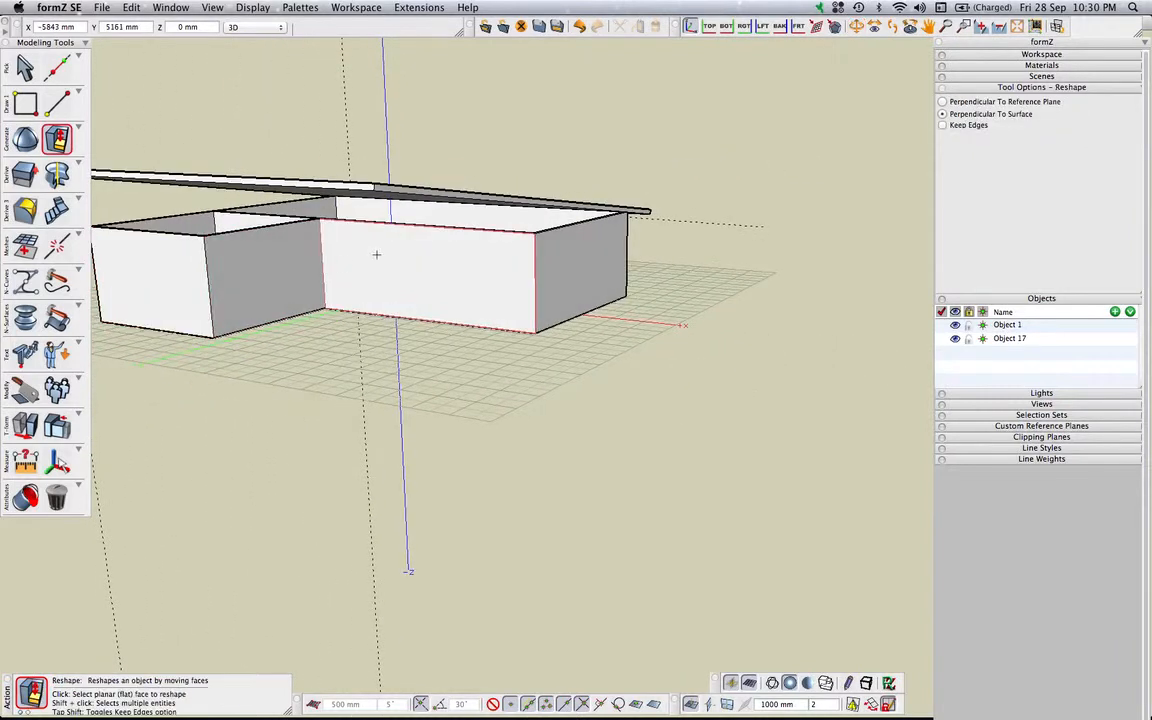
pyautogui.click(440, 193)
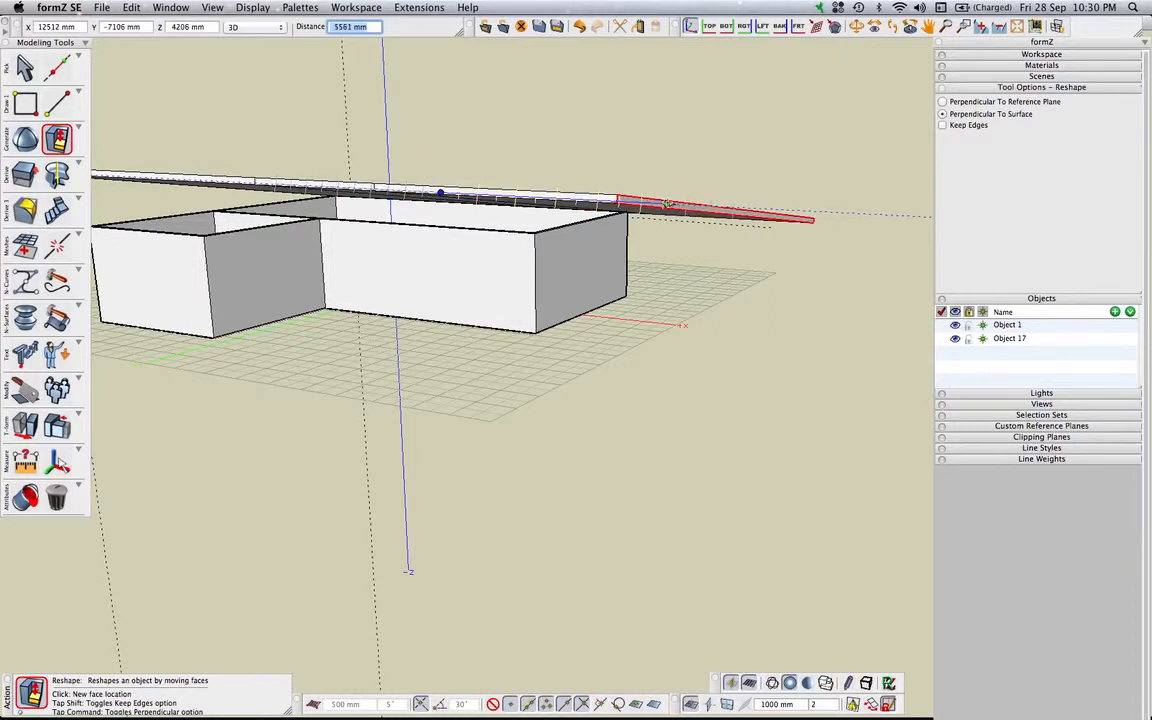
pyautogui.write('450')
pyautogui.press('Return')
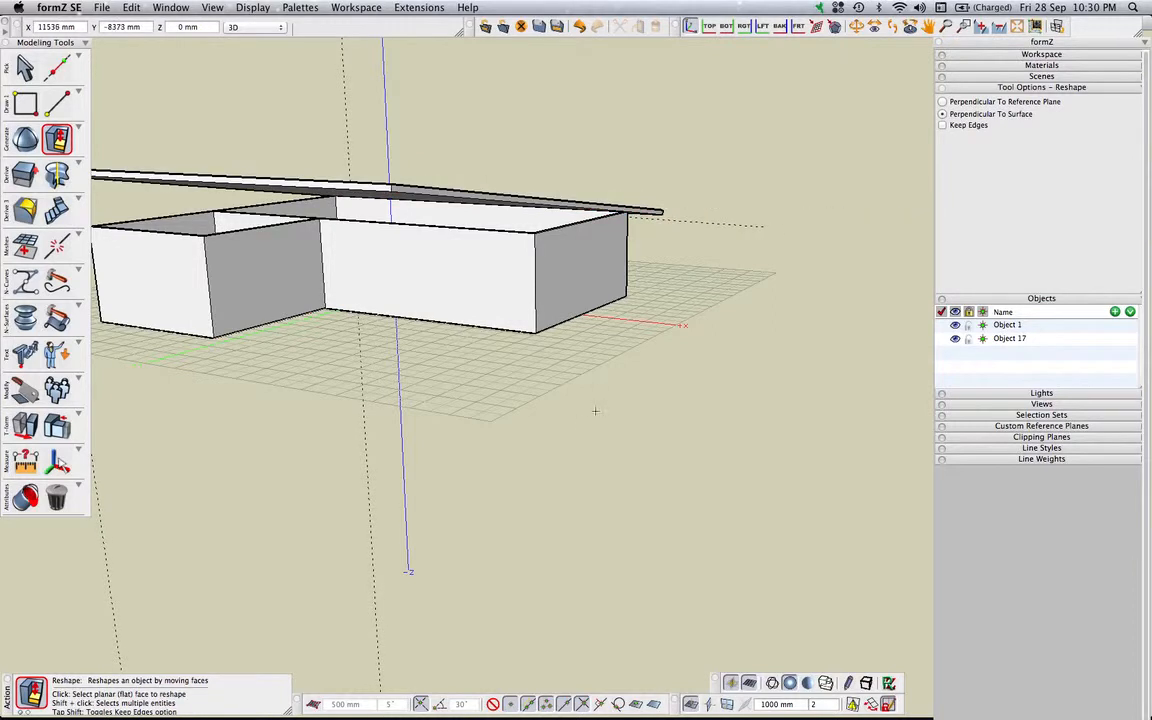
# In the left elevation view, draw a single vertical line through the roof's lower end along the vertical guide
pyautogui.moveTo(584, 432); pyautogui.dragTo(897, 433, button='middle')
pyautogui.moveTo(632, 477); pyautogui.dragTo(664, 483, button='middle')
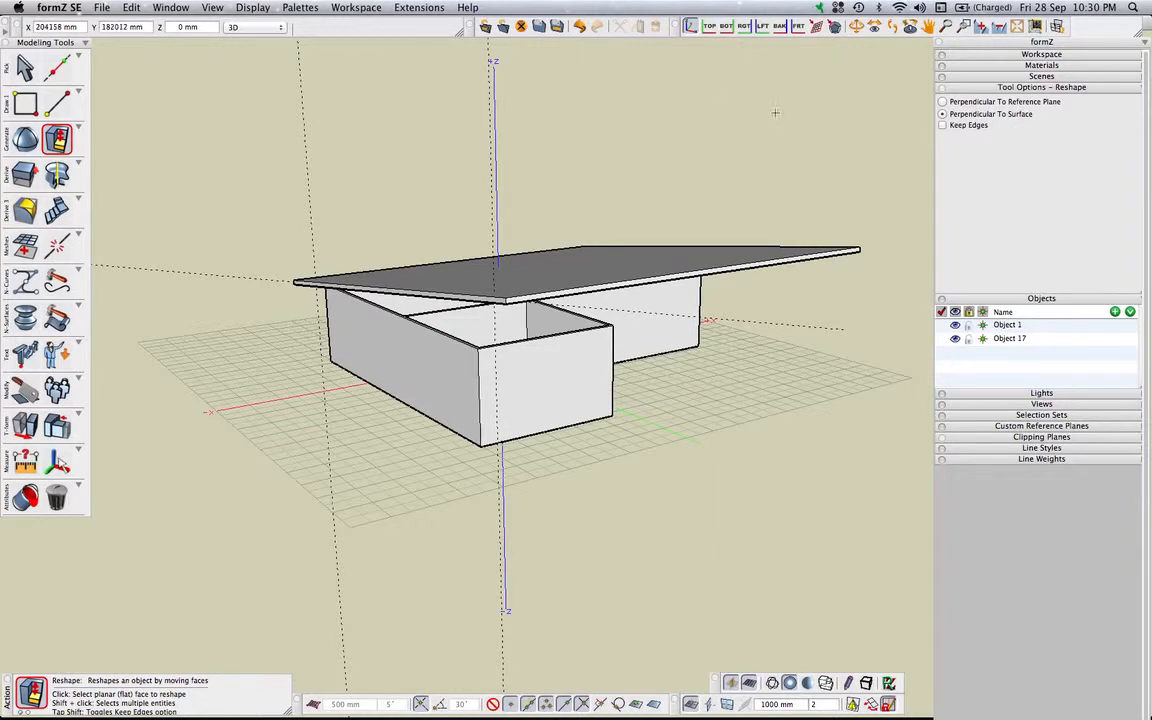
pyautogui.click(745, 27)
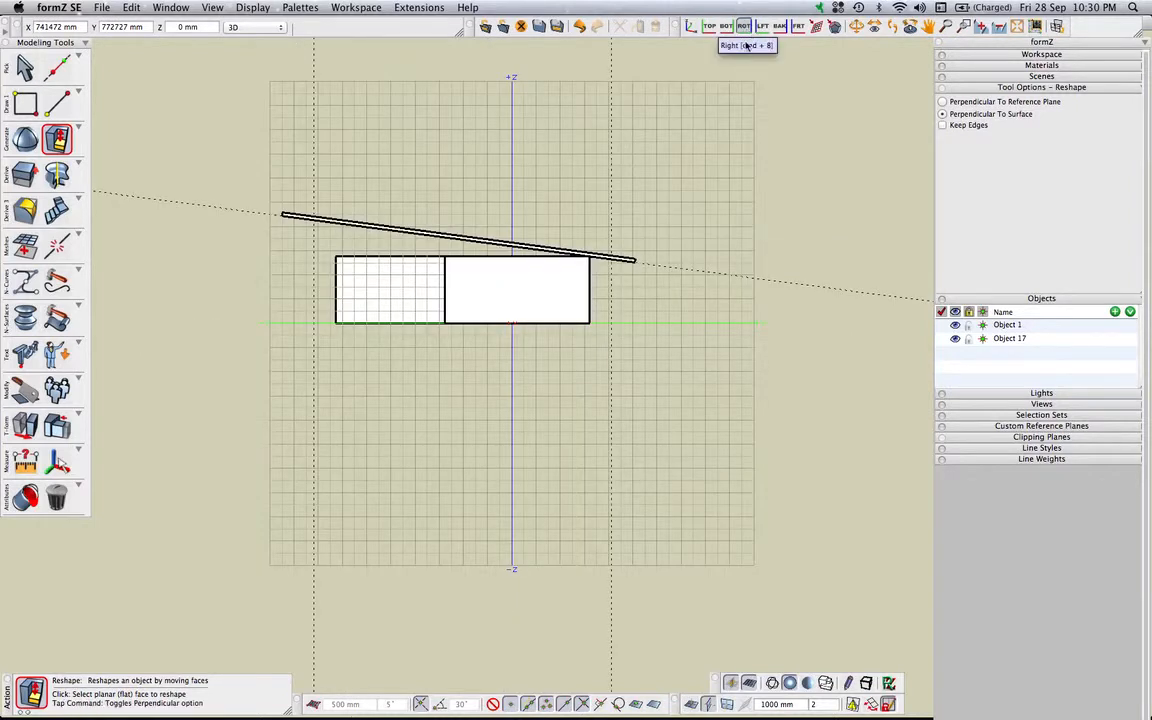
pyautogui.click(762, 27)
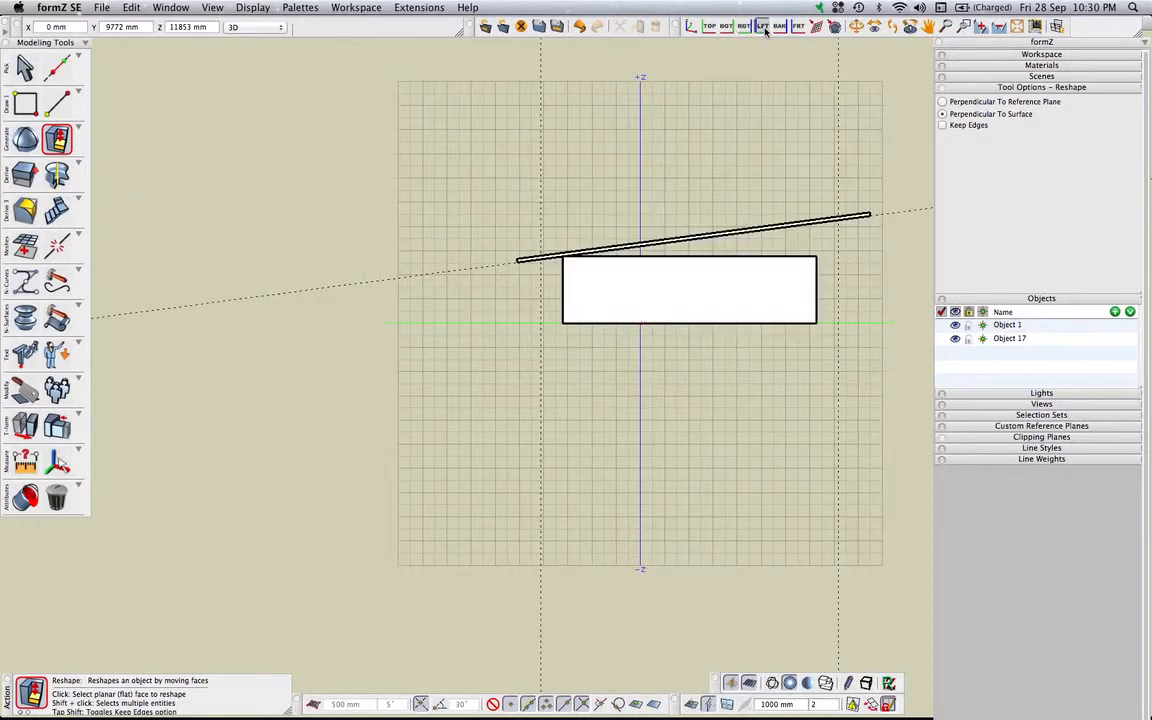
pyautogui.moveTo(733, 213); pyautogui.dragTo(596, 221, button='middle')
pyautogui.scroll(-3, 432, 266)
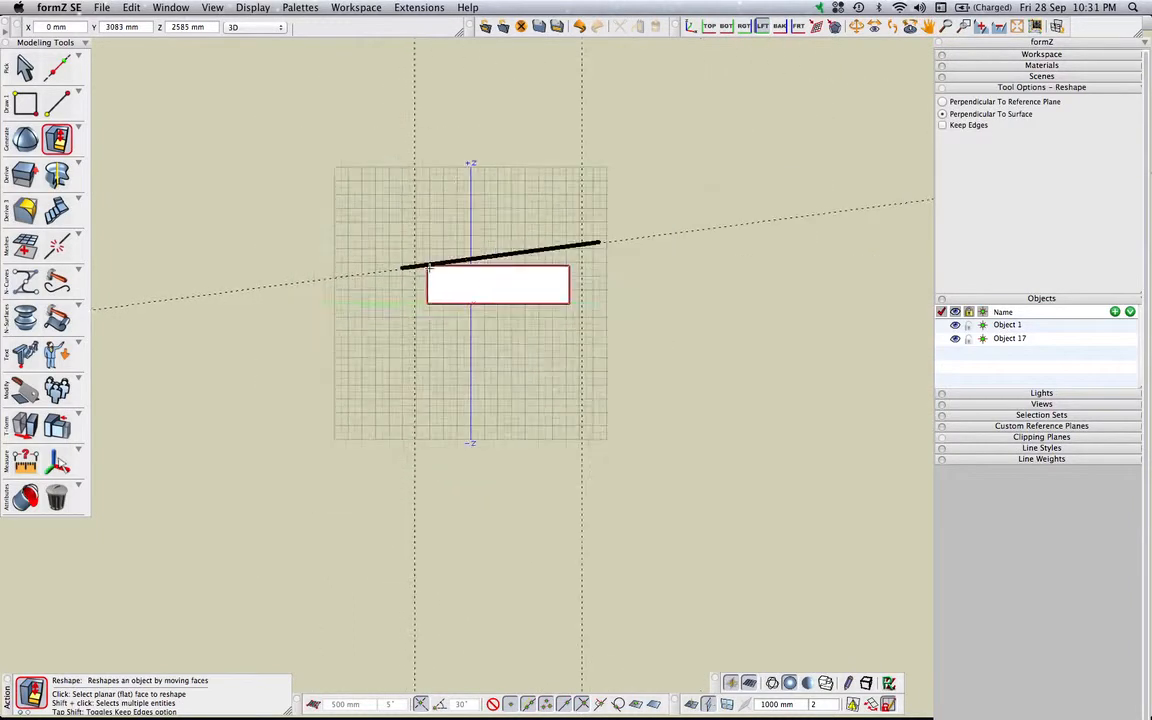
pyautogui.scroll(6, 432, 266)
pyautogui.moveTo(50, 98); pyautogui.dragTo(80, 122)
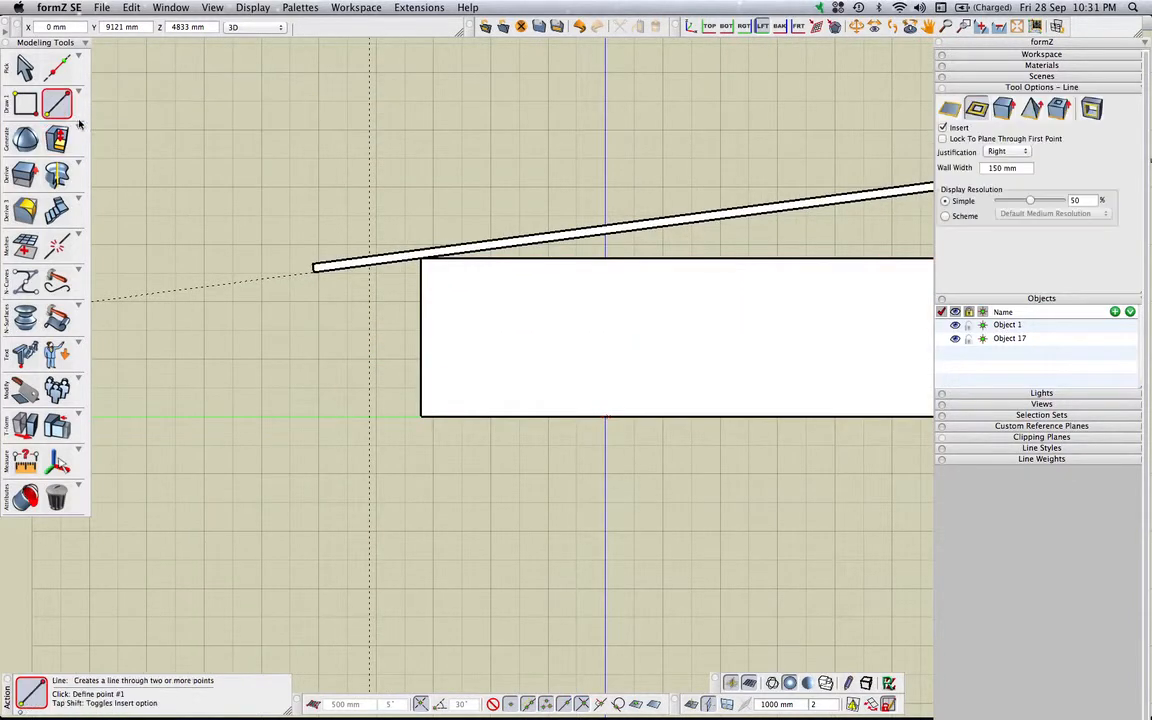
pyautogui.click(950, 109)
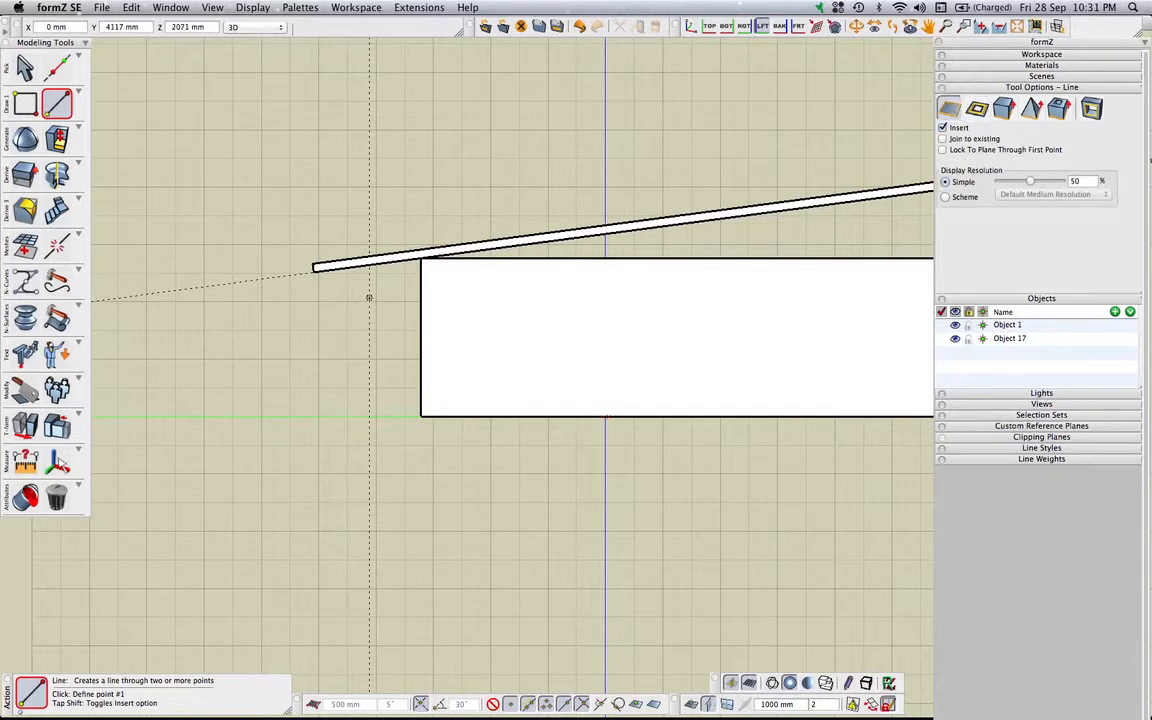
pyautogui.click(369, 315)
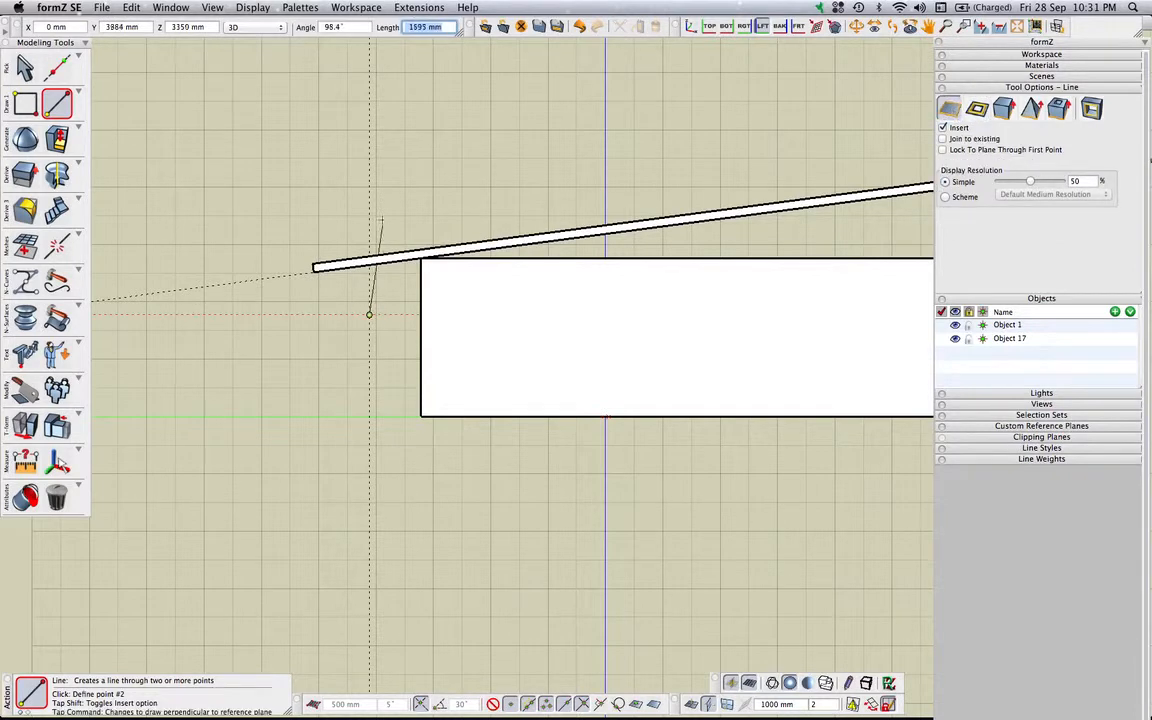
pyautogui.doubleClick(369, 206)
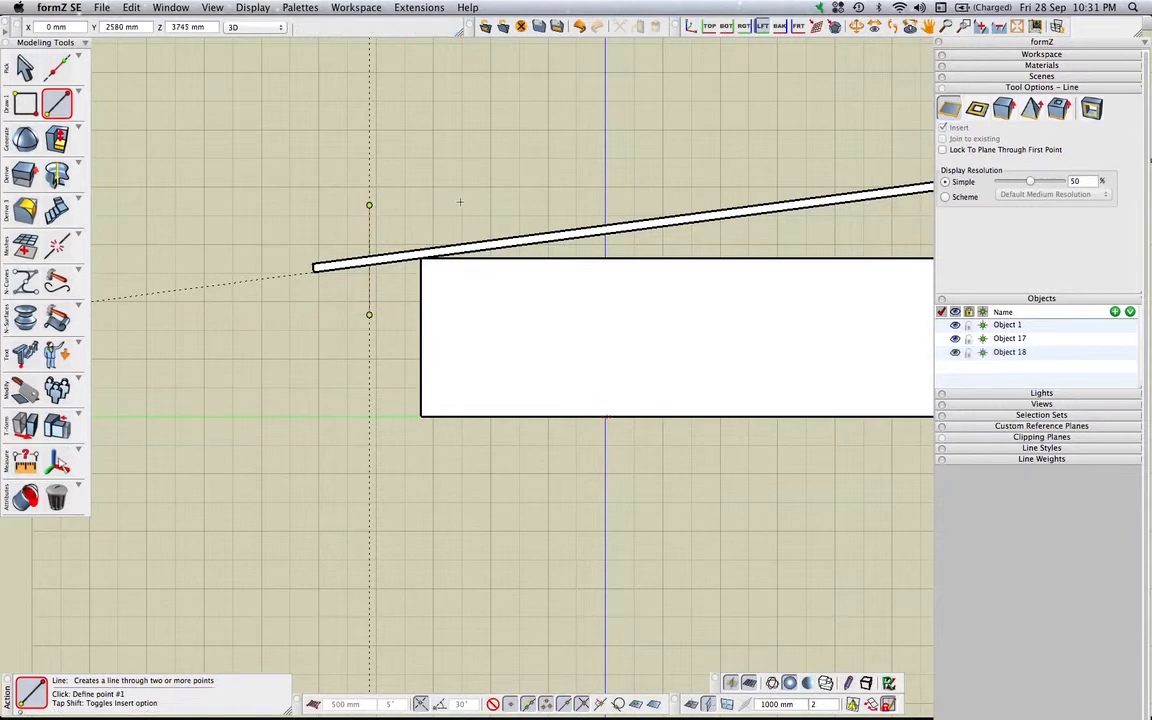
# Draw a second vertical line through the roof's upper end along the other vertical guide
pyautogui.scroll(-3, 460, 200)
pyautogui.moveTo(453, 204); pyautogui.dragTo(432, 209, button='middle')
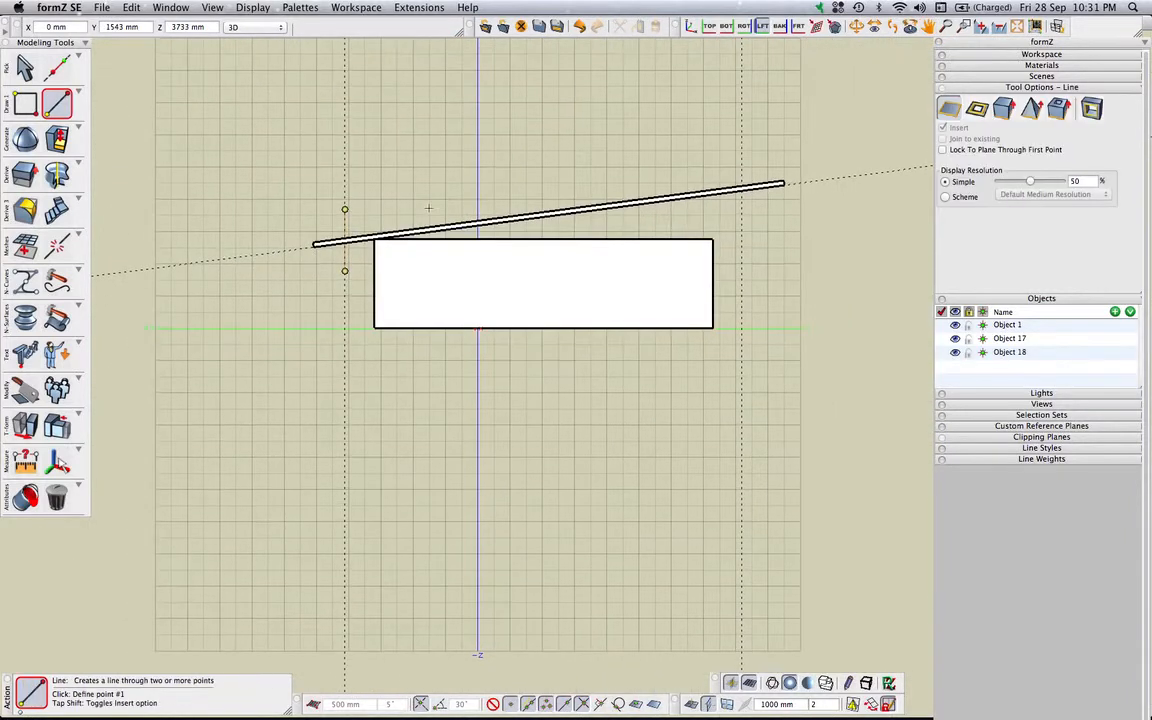
pyautogui.click(741, 226)
pyautogui.doubleClick(741, 139)
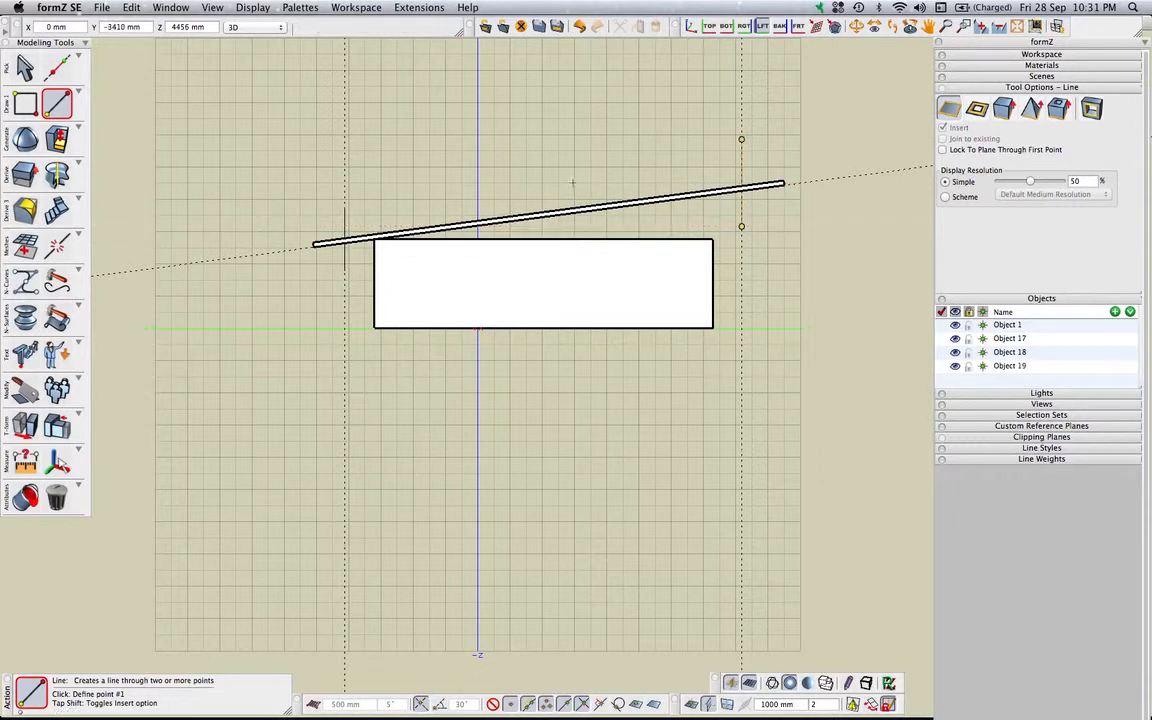
# Slice the roof slab with the vertical line at its lower end and again with the vertical line at its upper end
pyautogui.click(24, 395)
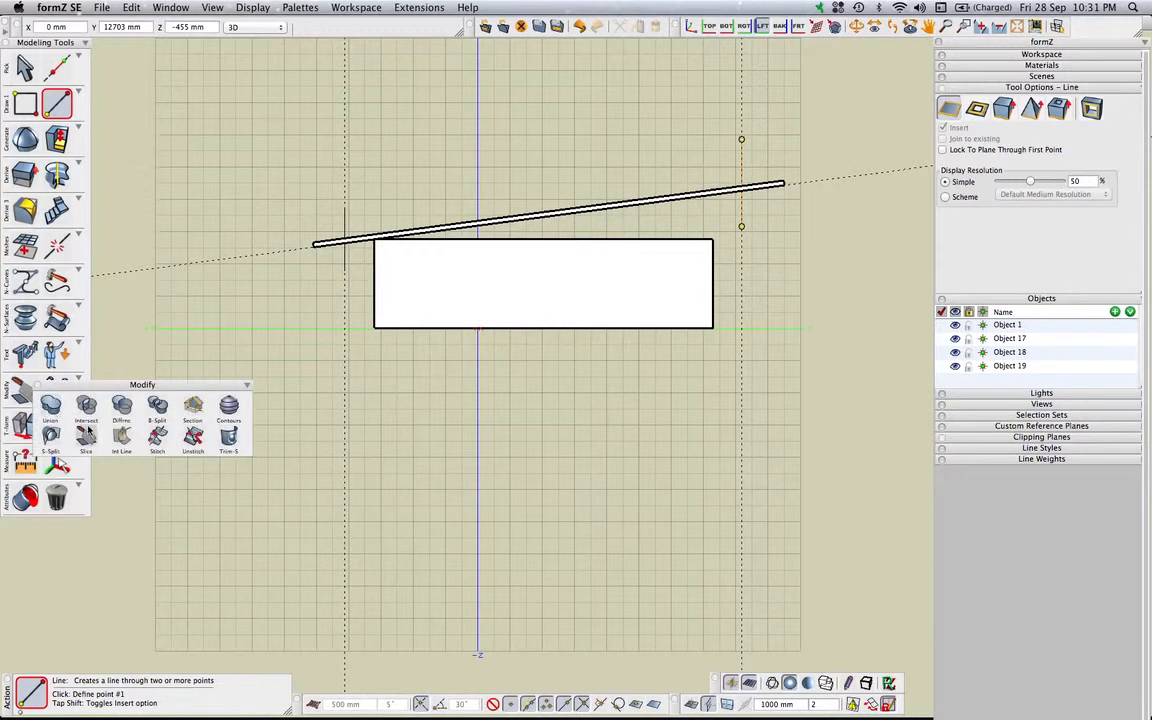
pyautogui.click(86, 437)
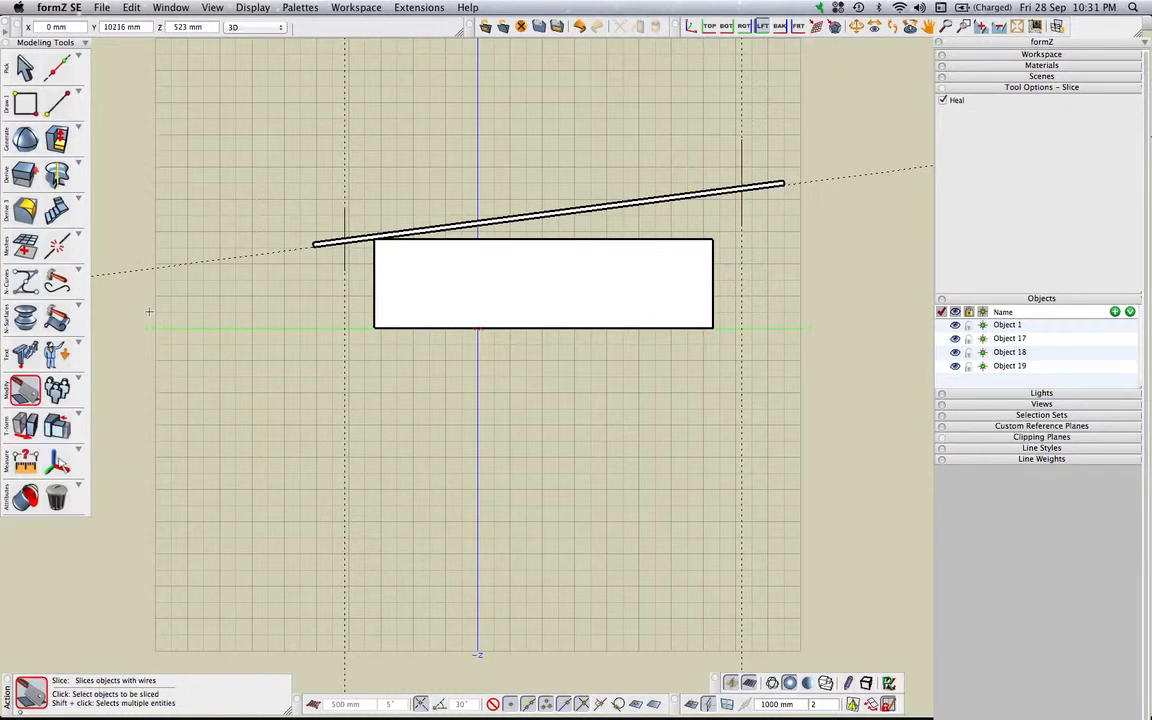
pyautogui.click(424, 226)
pyautogui.click(426, 228)
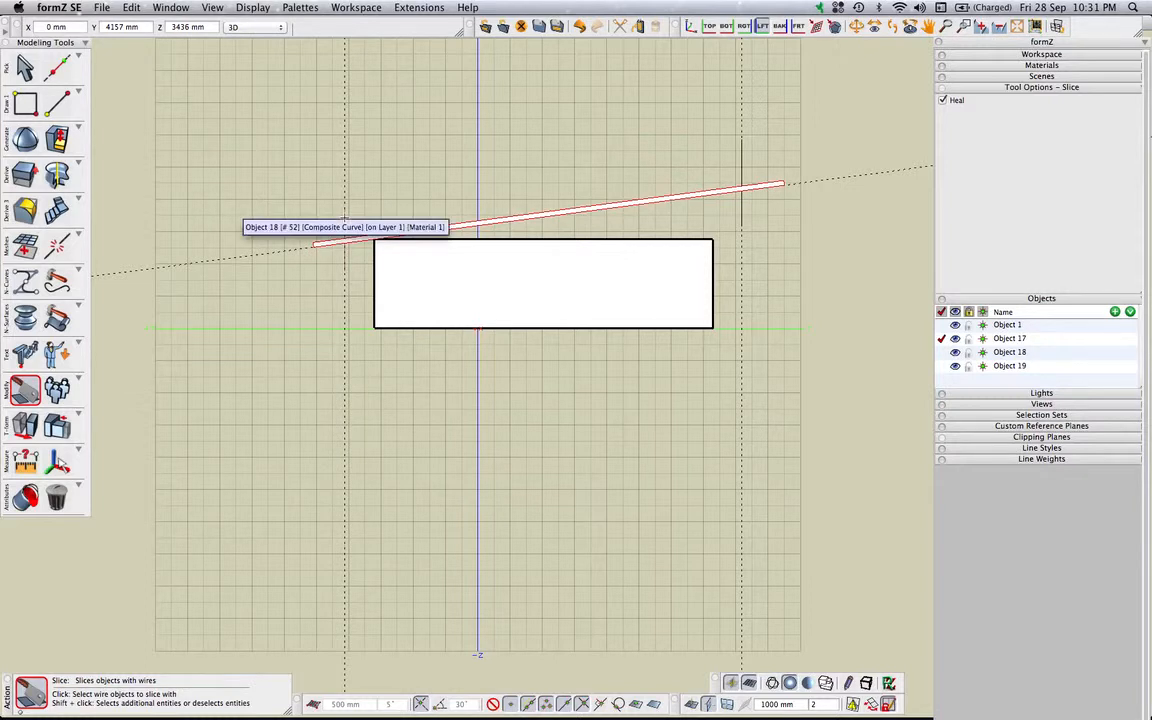
pyautogui.click(344, 218)
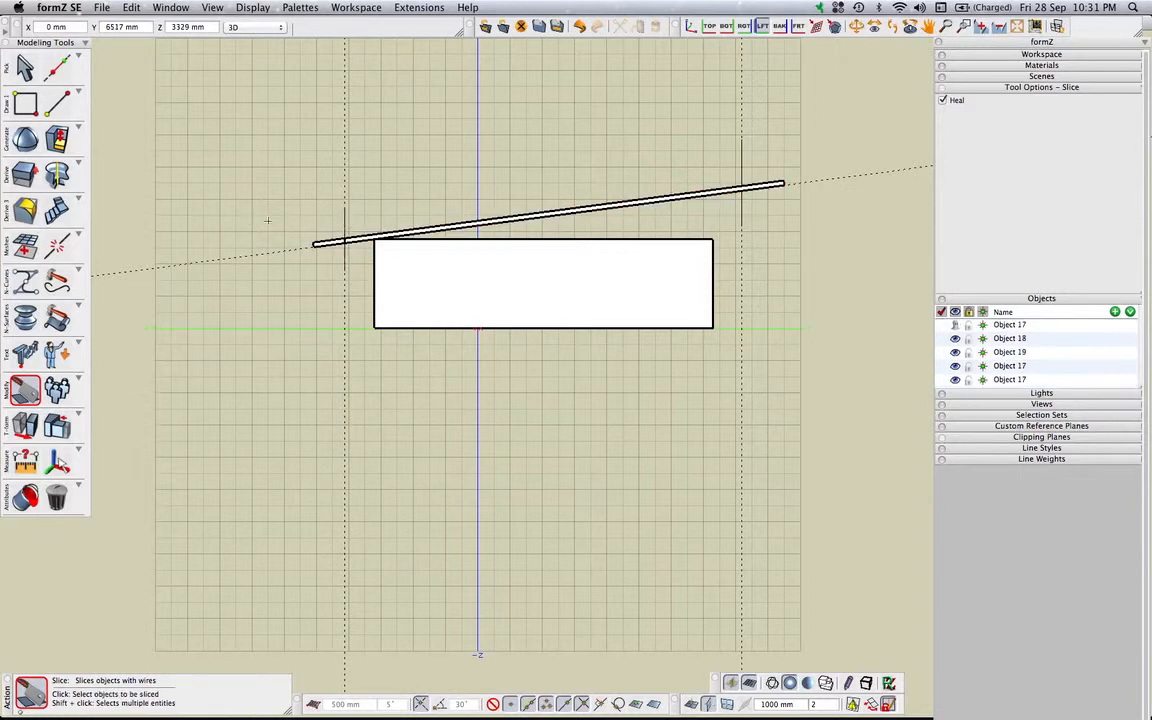
pyautogui.click(701, 190)
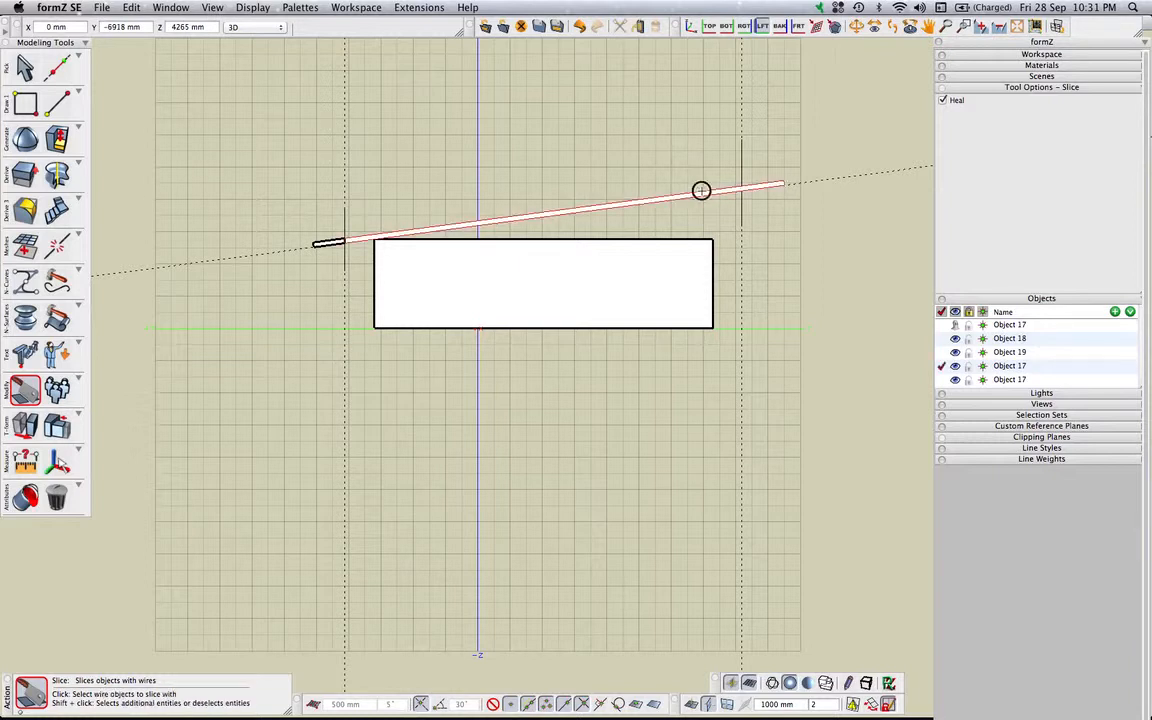
pyautogui.click(743, 157)
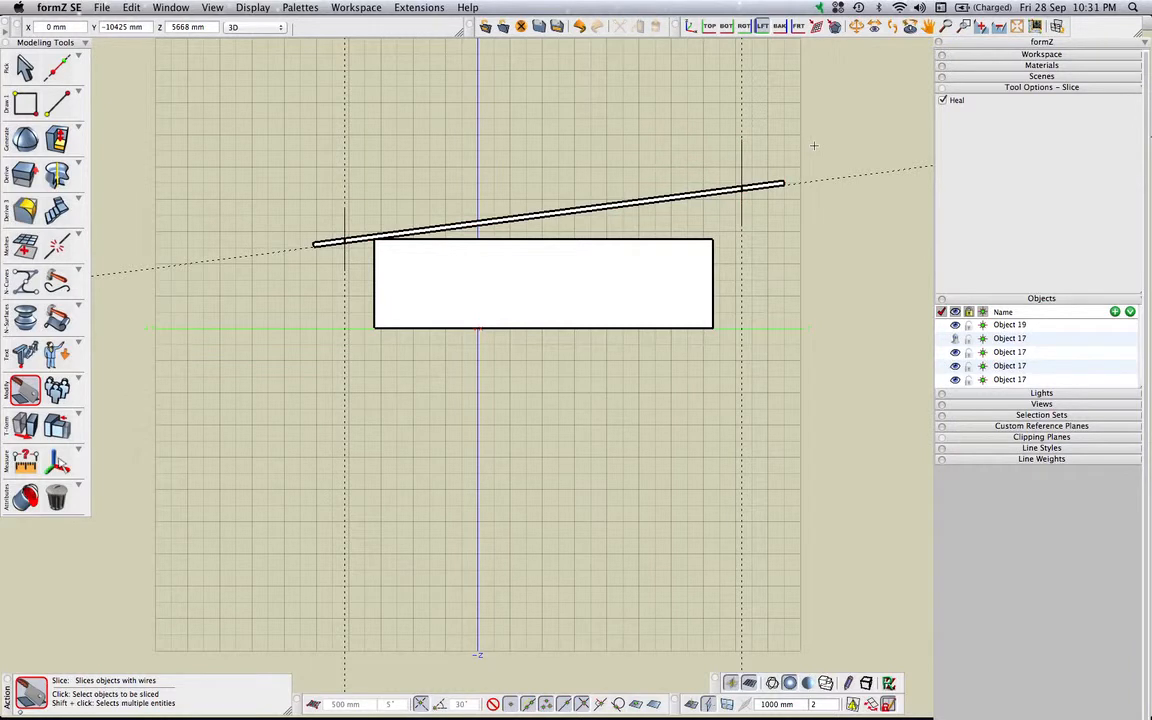
# Delete the two cut-off roof pieces lying outside the vertical guides
pyautogui.click(25, 66)
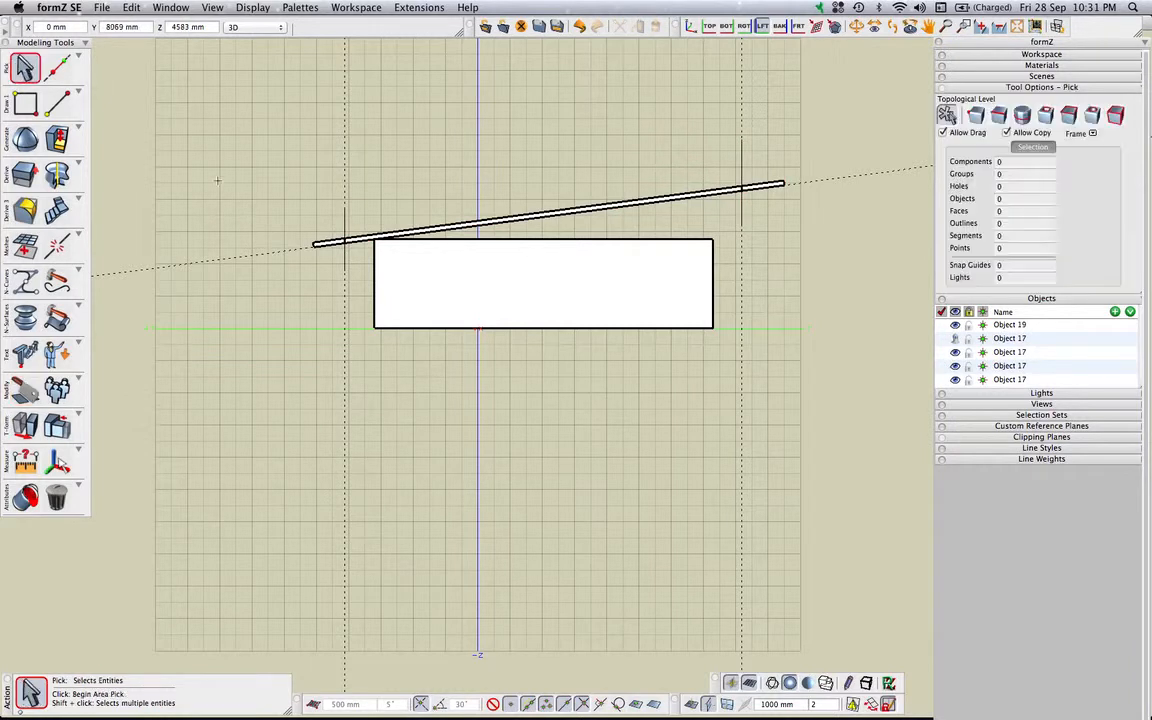
pyautogui.click(318, 243)
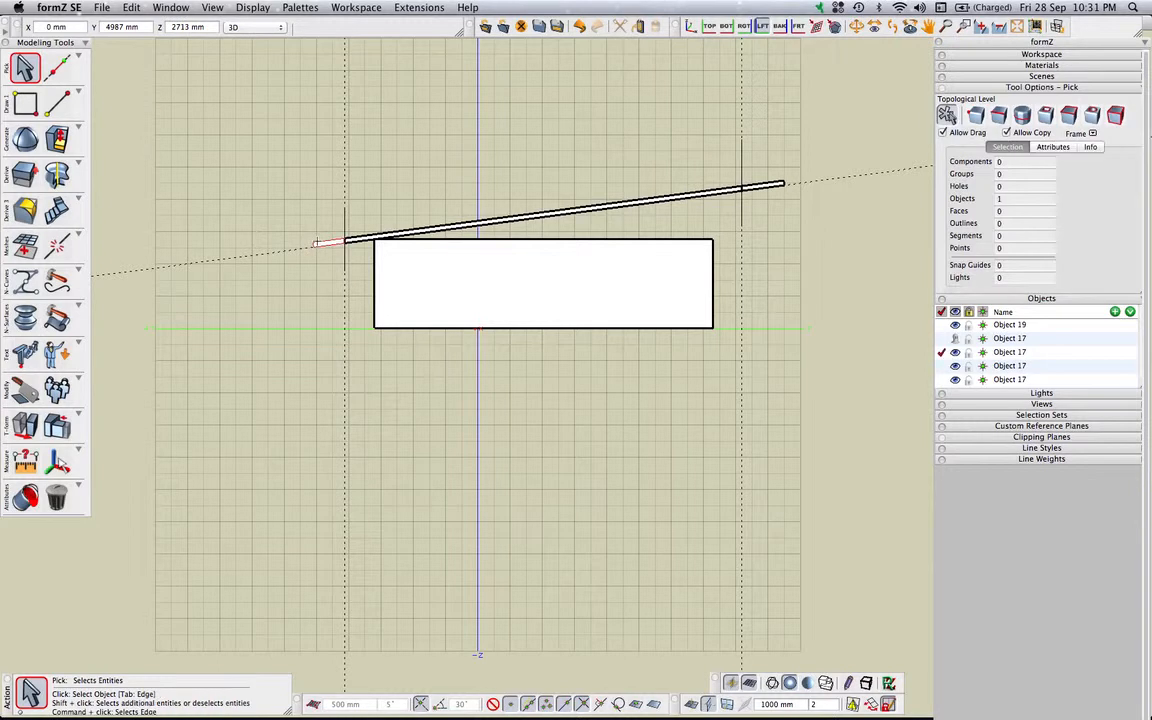
pyautogui.press('Delete')
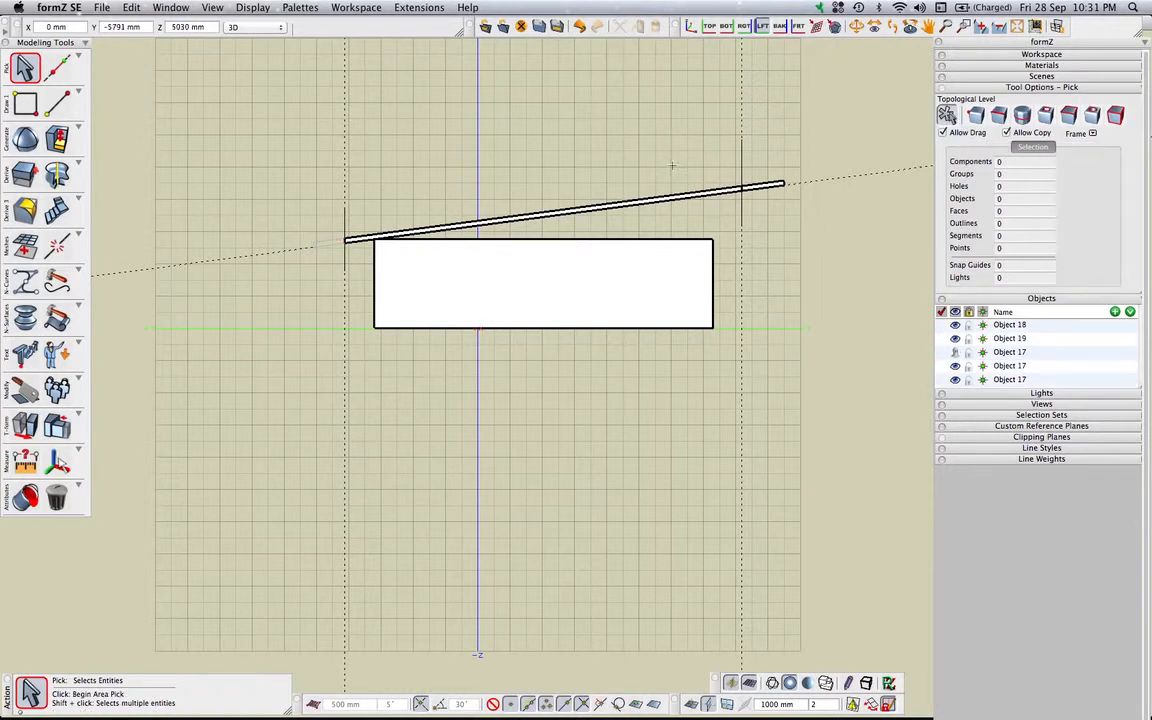
pyautogui.click(762, 182)
pyautogui.press('Delete')
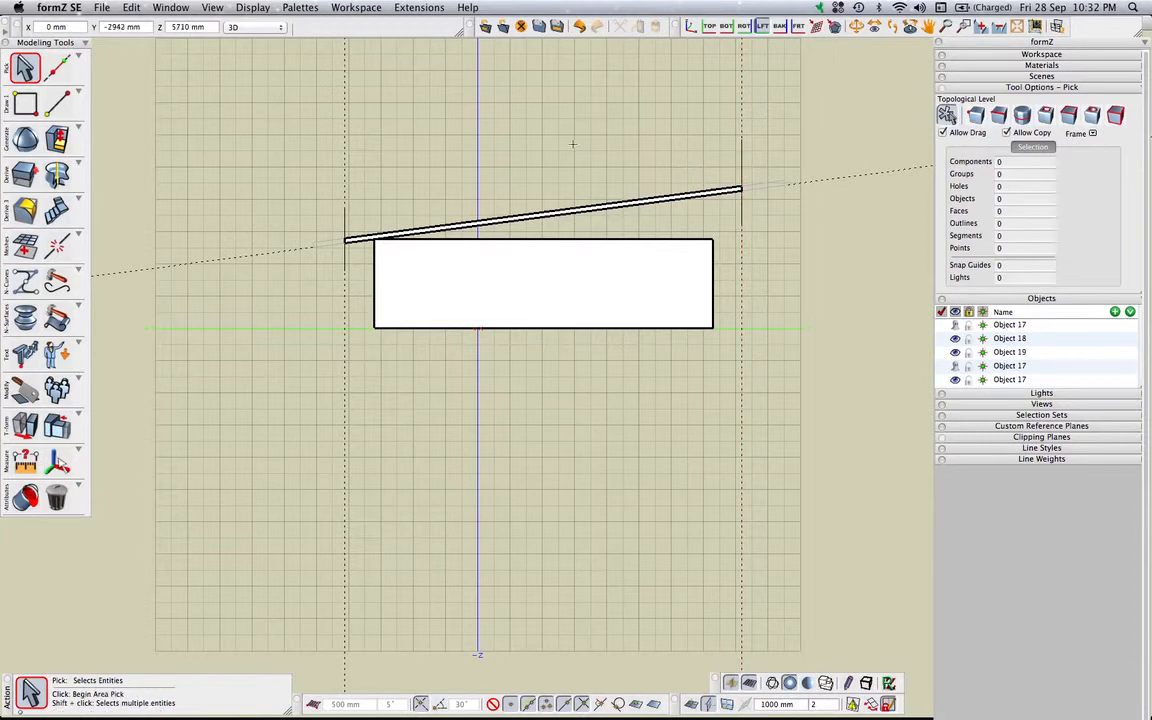
# Delete the two vertical cutting lines at the upper and lower ends of the roof
pyautogui.moveTo(839, 267); pyautogui.dragTo(707, 298, button='middle')
pyautogui.click(670, 178)
pyautogui.press('Delete')
pyautogui.click(301, 235)
pyautogui.press('Delete')
pyautogui.moveTo(670, 383); pyautogui.dragTo(692, 424, button='middle')
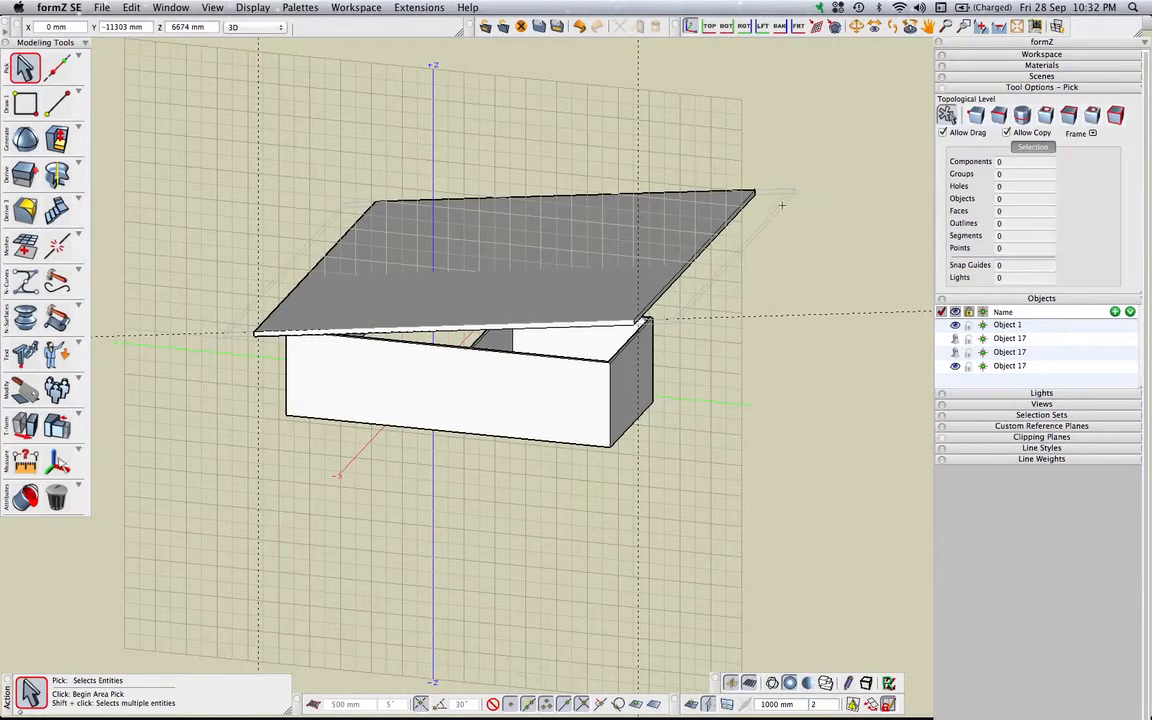
# Delete the two ghosted Object 17 entries left over from slicing the roof slab
pyautogui.click(29, 71)
pyautogui.rightClick(1019, 340)
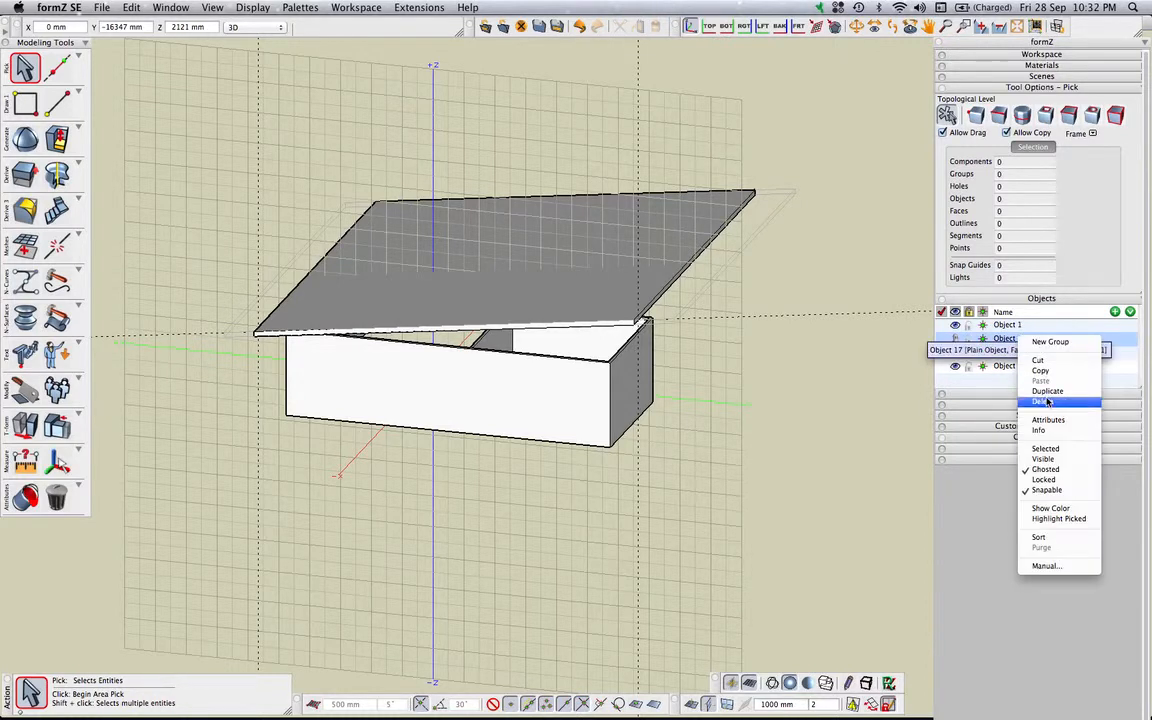
pyautogui.click(1042, 401)
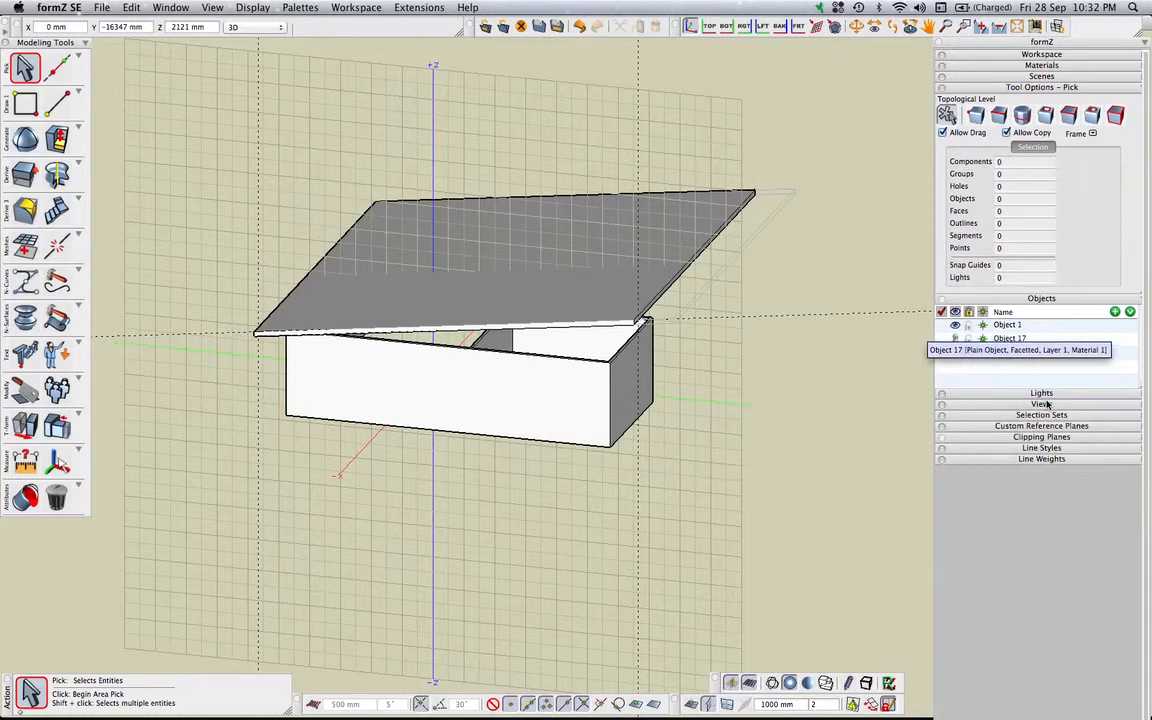
pyautogui.rightClick(1007, 340)
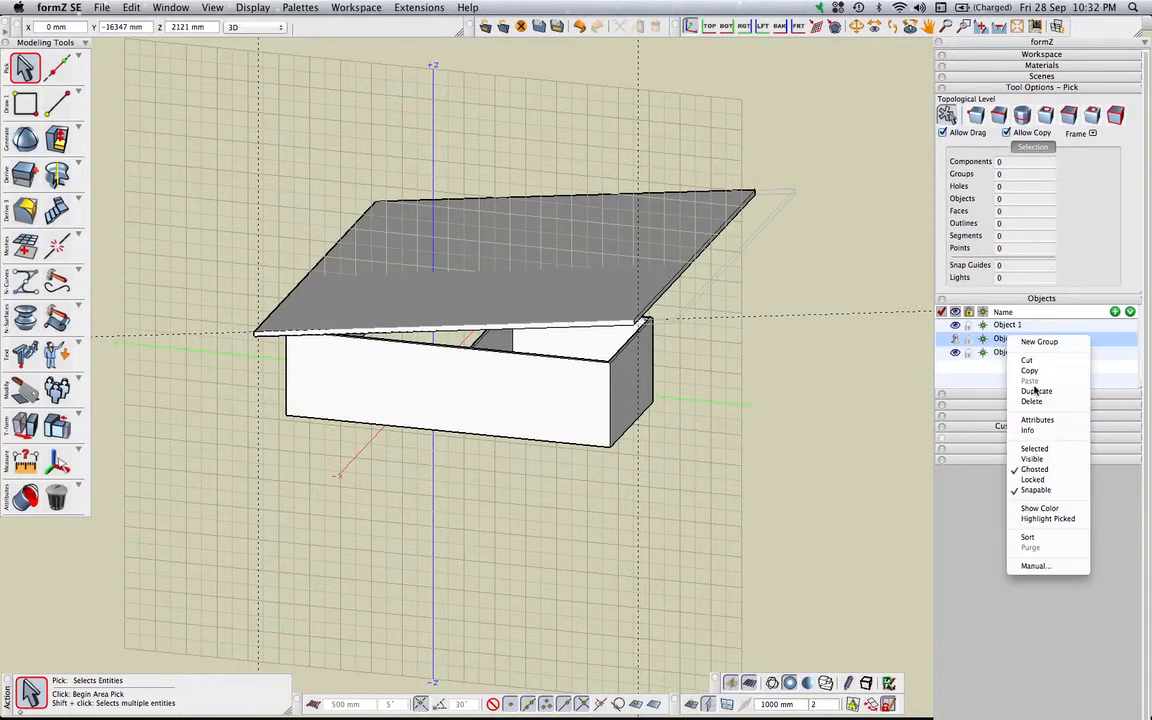
pyautogui.click(1036, 402)
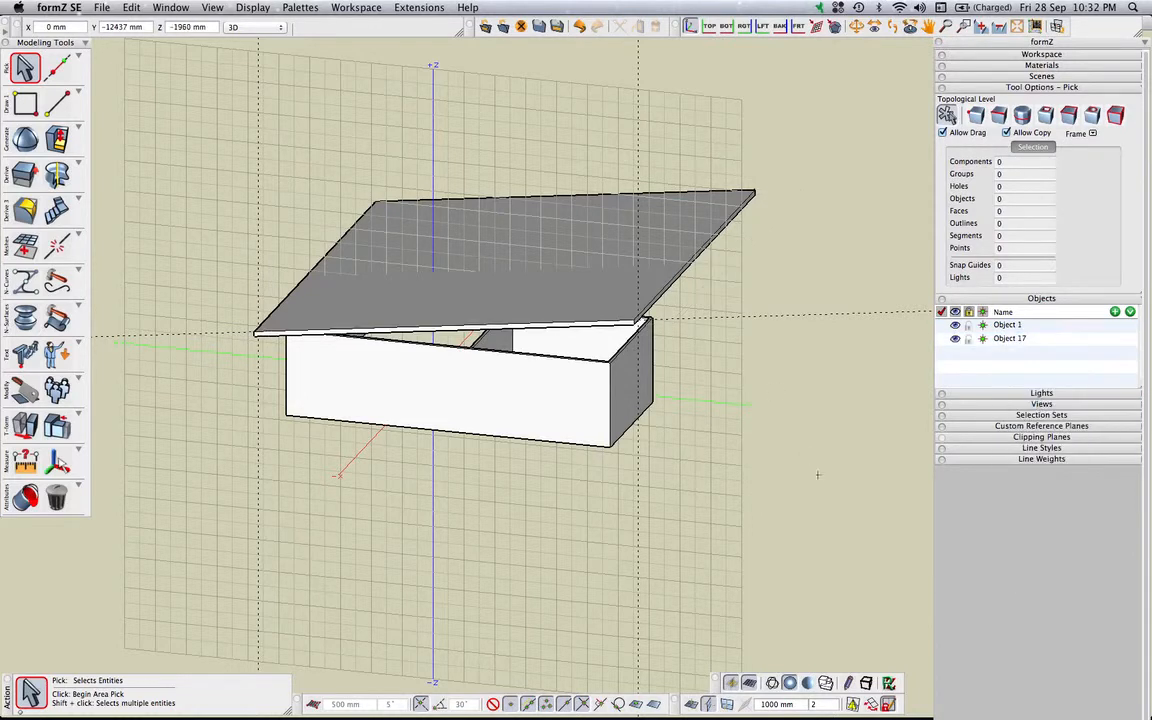
# Save the project with the trimmed roof over the building
pyautogui.moveTo(709, 430)
pyautogui.mouseDown(button='middle')
pyautogui.moveTo(612, 368)
pyautogui.moveTo(526, 472)
pyautogui.moveTo(400, 430)
pyautogui.moveTo(416, 385)
pyautogui.moveTo(473, 453)
pyautogui.moveTo(566, 478)
pyautogui.moveTo(663, 478)
pyautogui.moveTo(741, 404)
pyautogui.moveTo(748, 365)
pyautogui.moveTo(645, 342)
pyautogui.moveTo(457, 434)
pyautogui.moveTo(476, 476)
pyautogui.moveTo(550, 450)
pyautogui.moveTo(731, 436)
pyautogui.moveTo(711, 448)
pyautogui.mouseUp(button='middle')
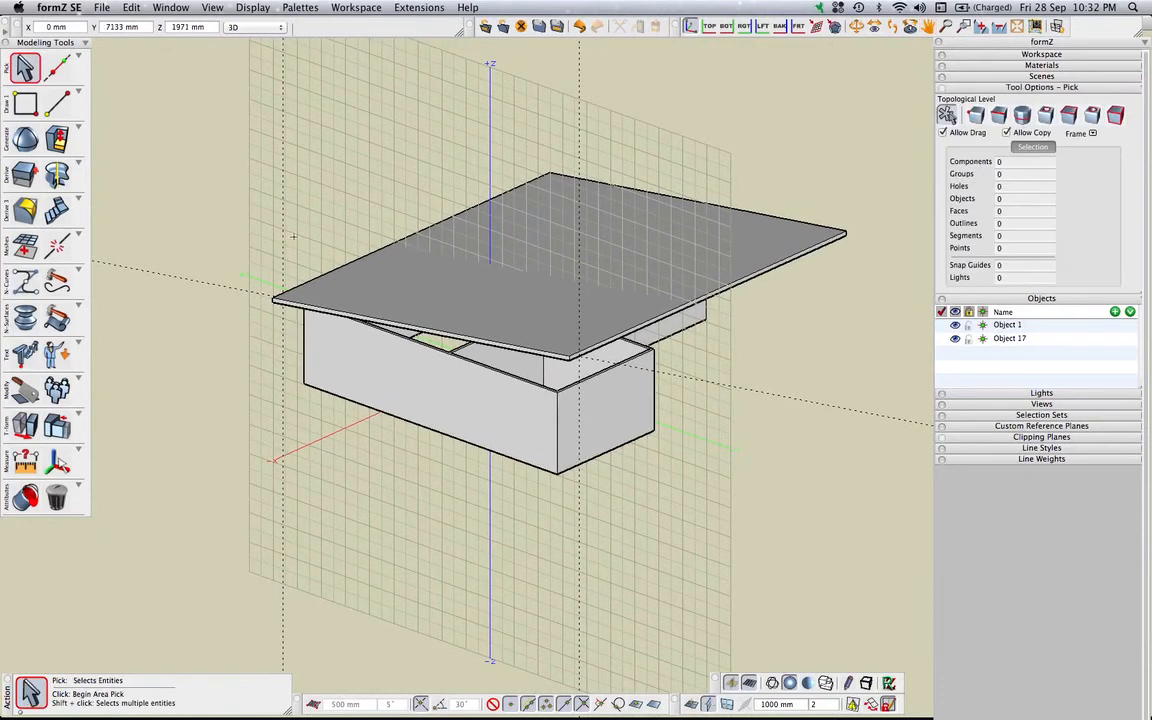
pyautogui.click(102, 7)
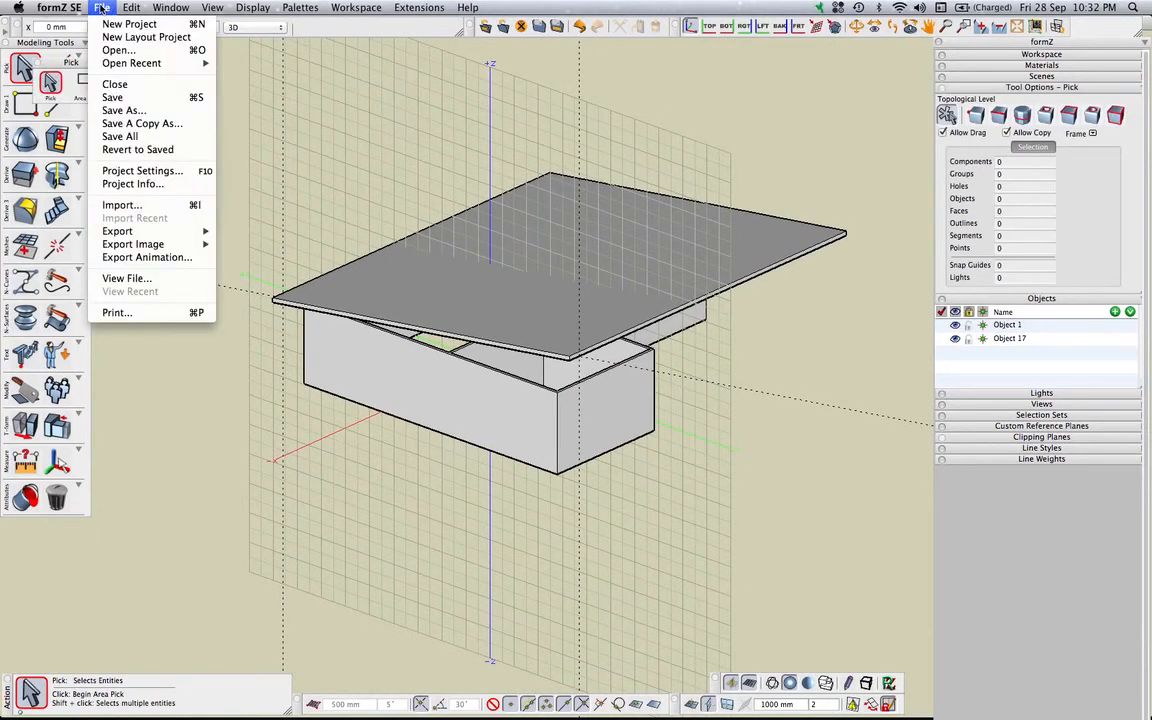
pyautogui.click(112, 97)
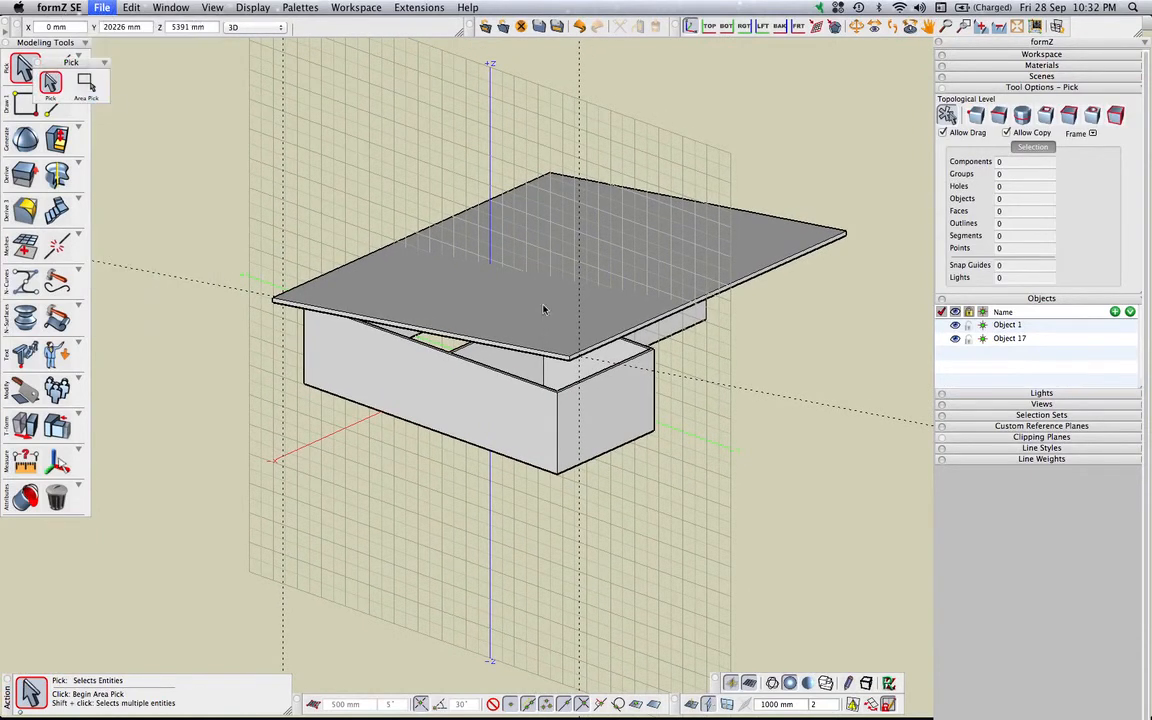
pyautogui.moveTo(998, 700)
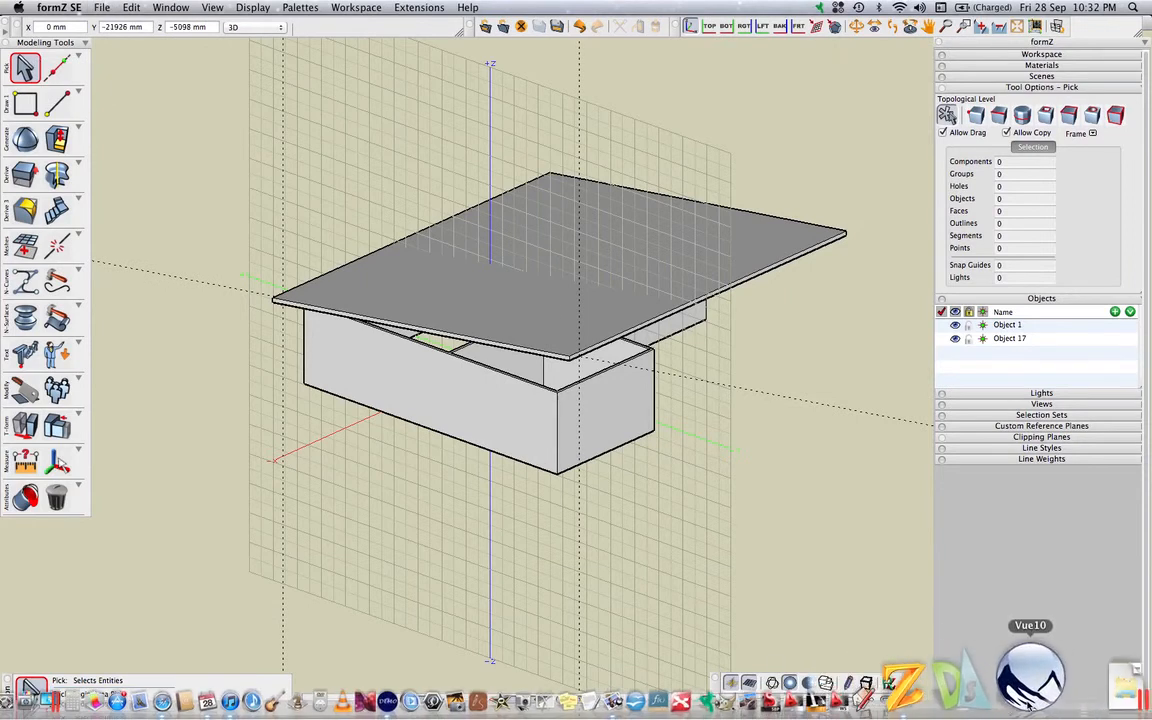